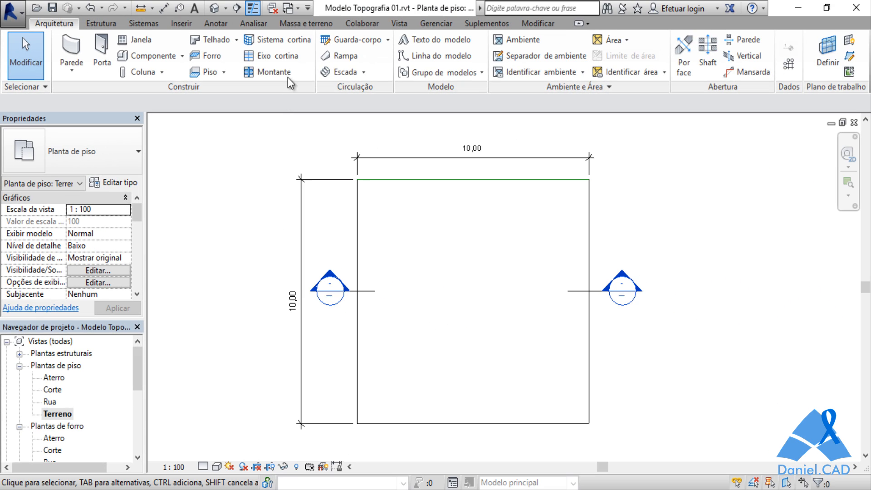
Step: Start a building pad for the terrain, saving the project when prompted
click(298, 25)
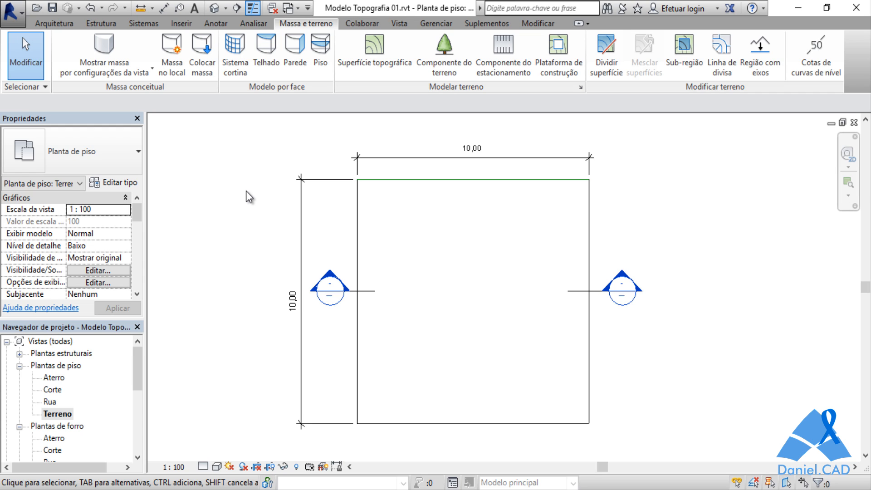
click(549, 75)
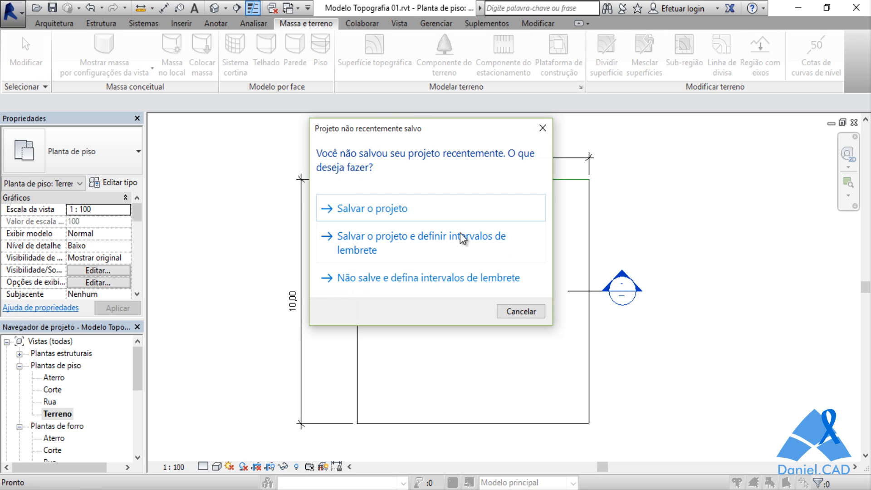
click(448, 212)
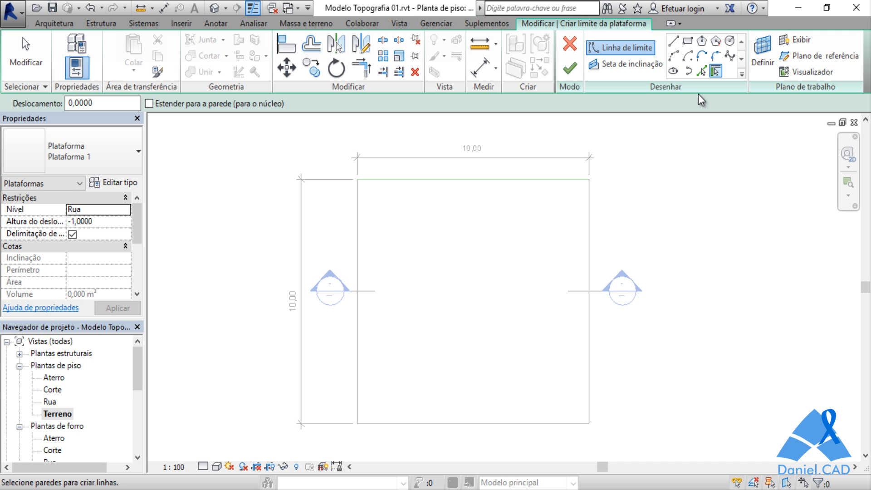
Step: Sketch a rectangular pad boundary about 2.7 m wide by 2.3 m high inside the terrain, near the section's left end
click(688, 41)
scroll(404, 294, up, 2)
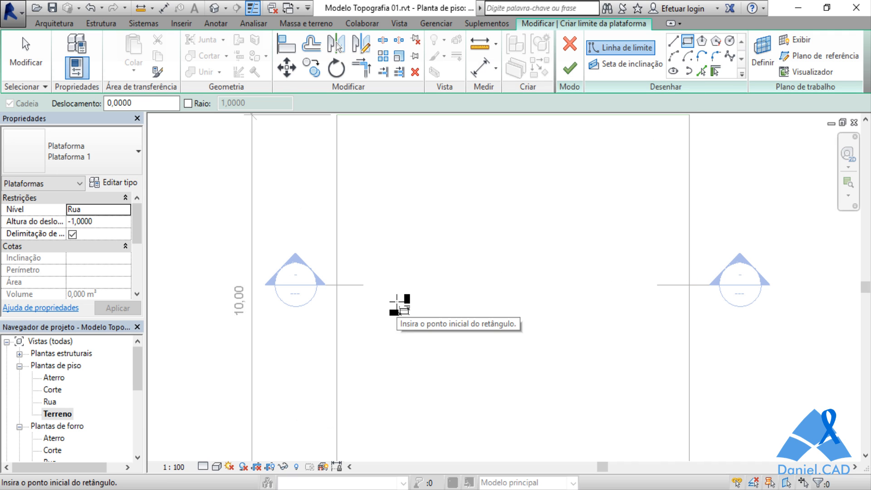
click(394, 259)
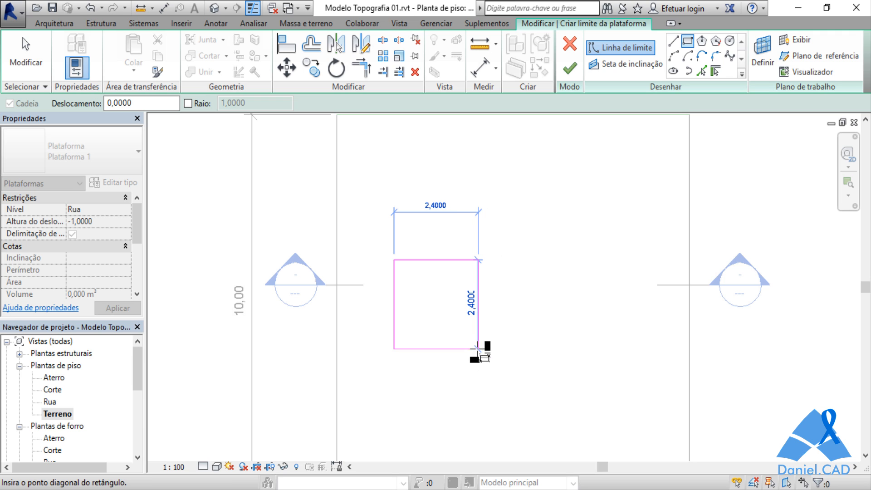
click(490, 345)
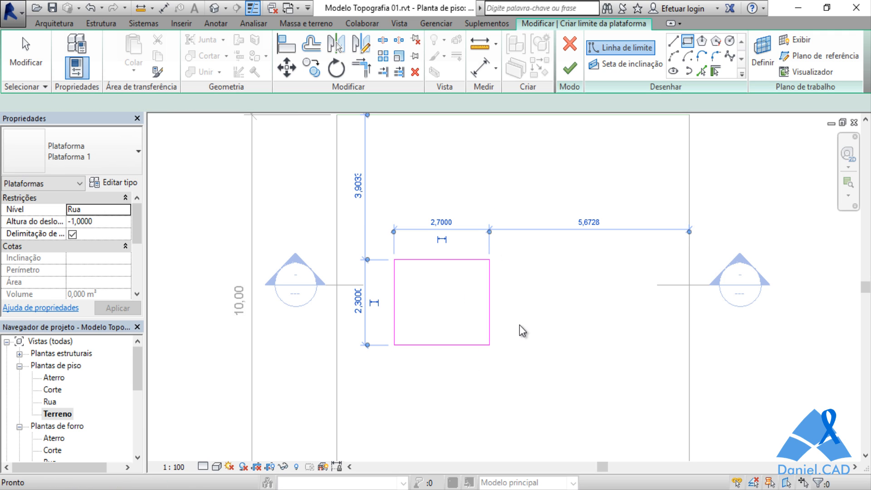
key(Escape)
key(Escape)
Step: Set the pad boundary's width and height to 2 m each
click(491, 305)
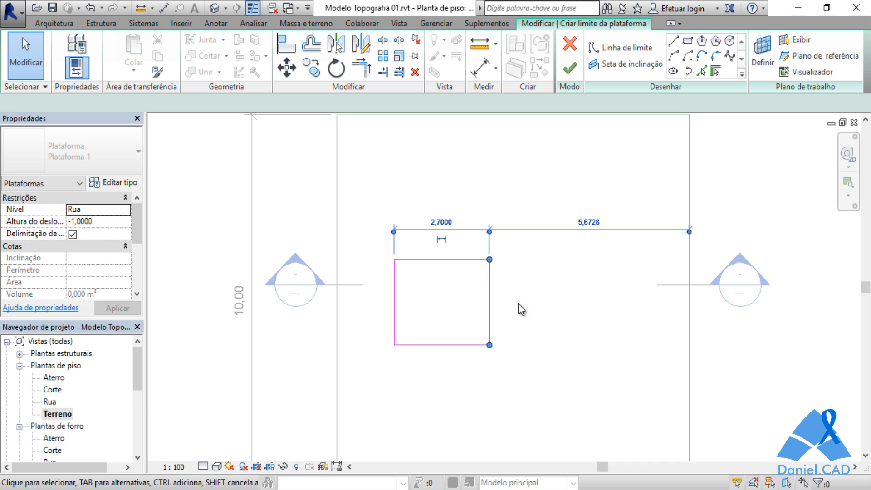
click(442, 222)
text(2)
key(Return)
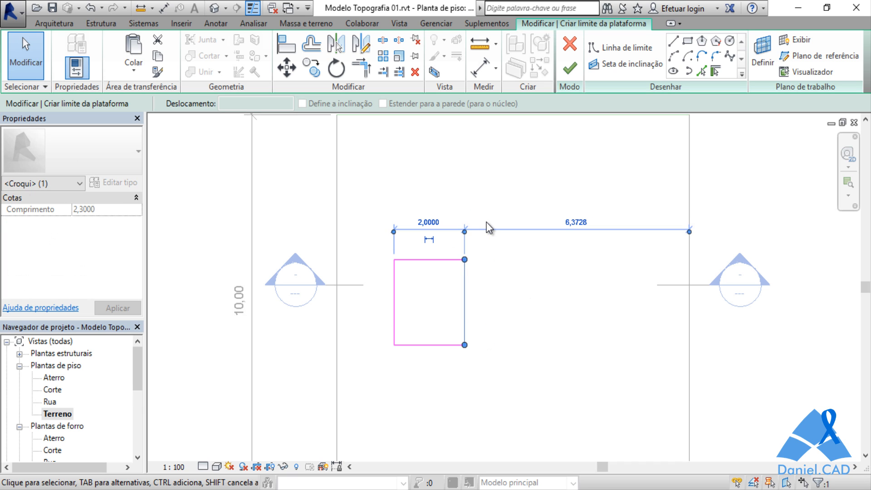
click(516, 259)
click(451, 344)
click(358, 312)
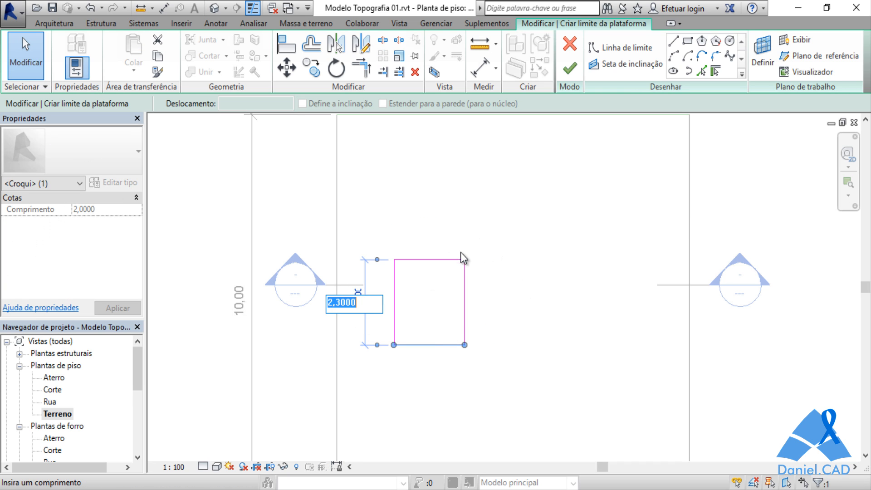
text(2)
key(Return)
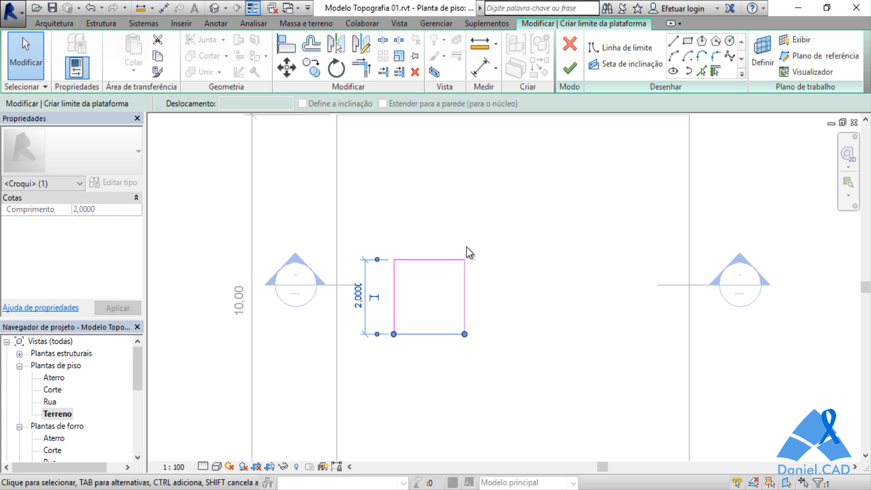
click(481, 249)
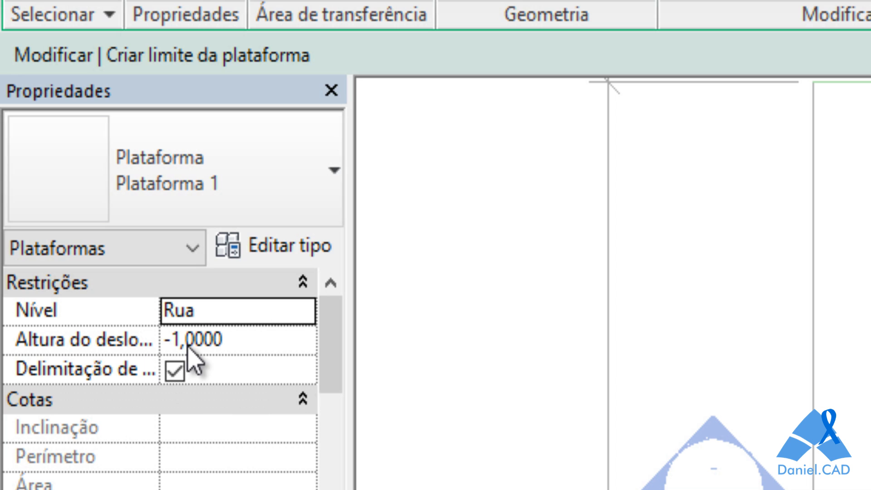
Step: Set the pad's height offset from level Rua to 0,0000
click(268, 340)
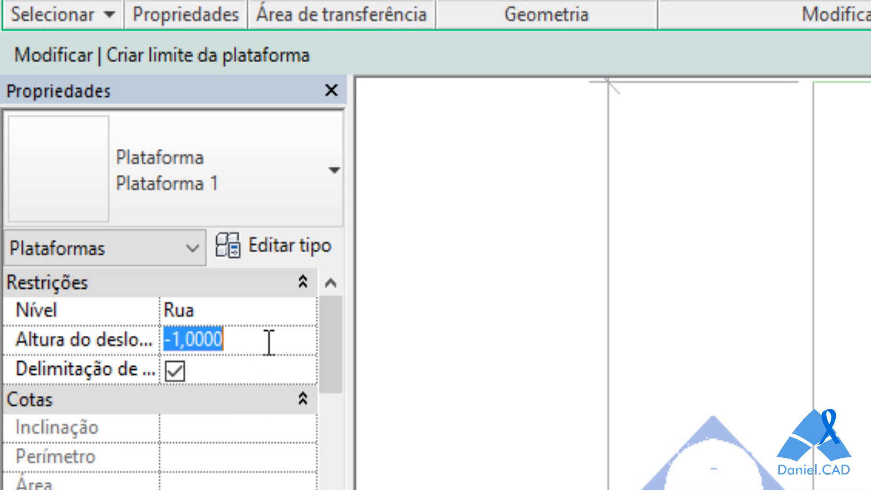
text(0,000)
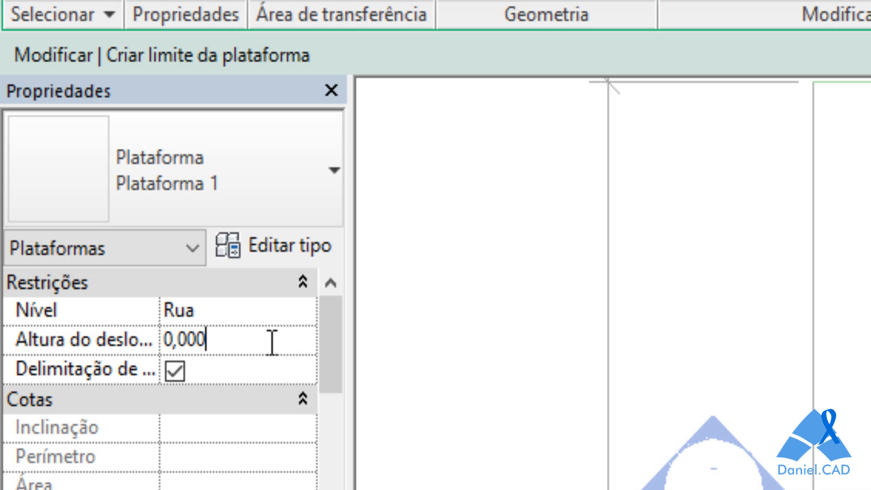
text(0)
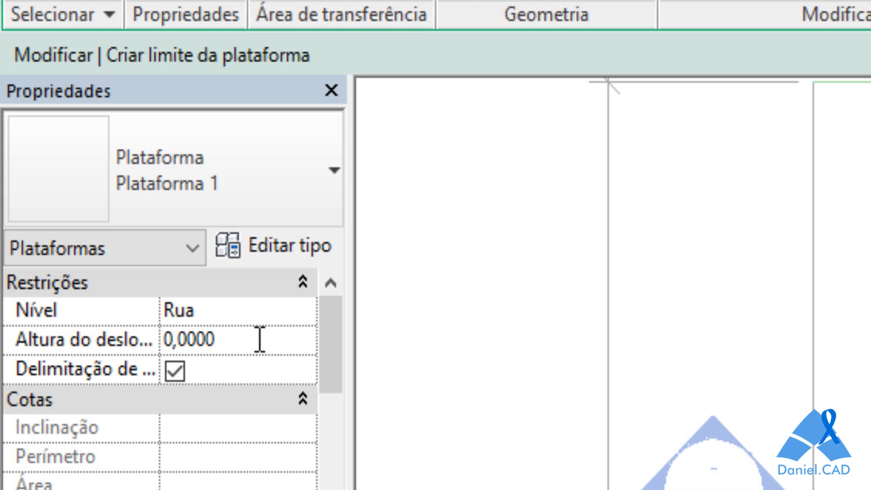
key(Return)
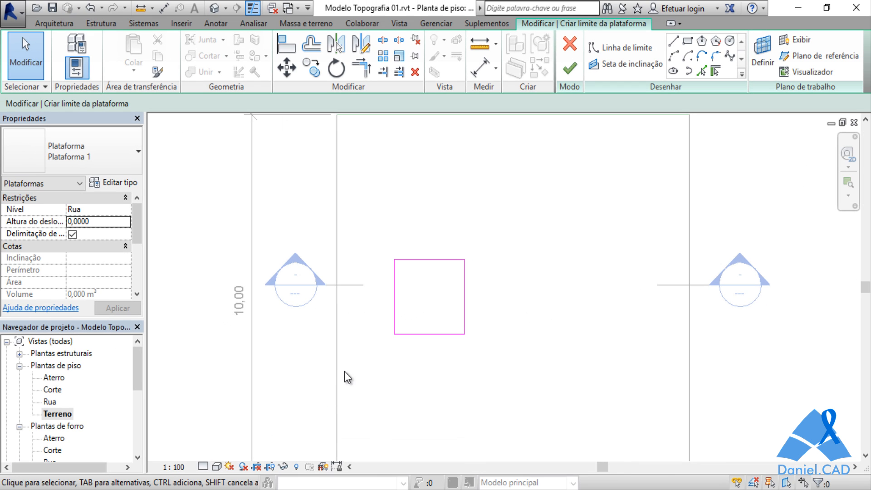
Step: Set the pad's height offset from level Rua to -1 m
click(104, 220)
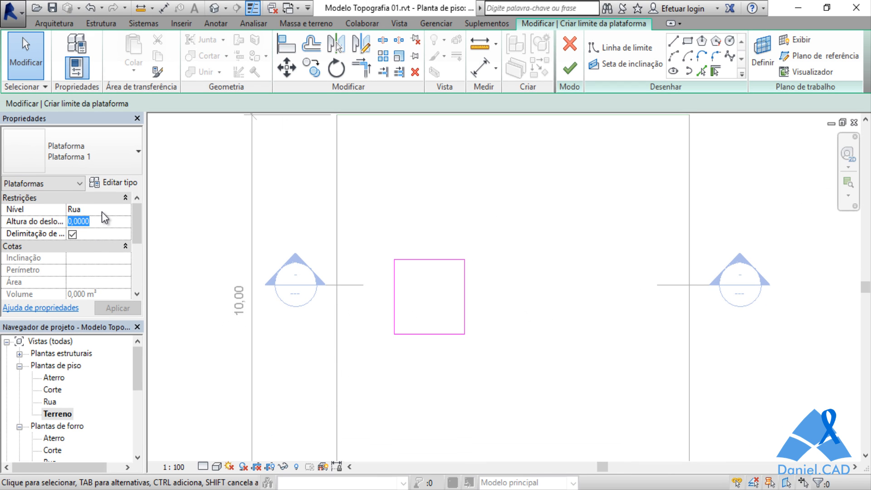
text(-1)
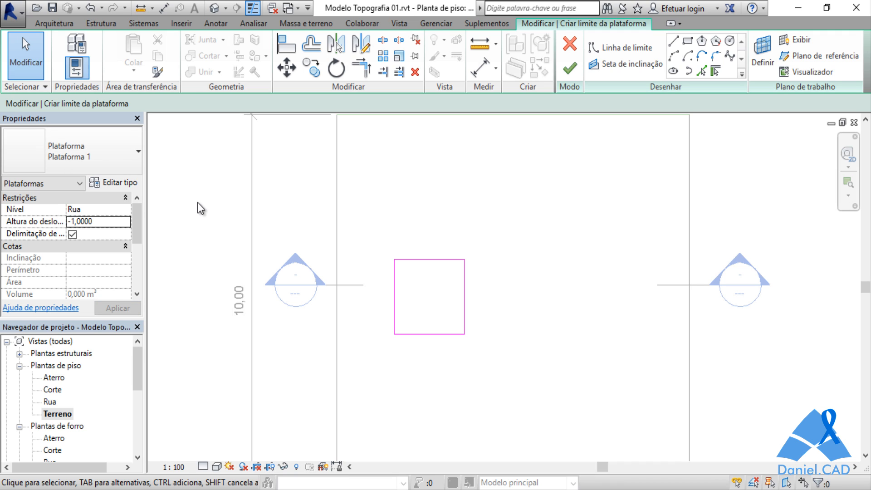
click(82, 156)
click(58, 216)
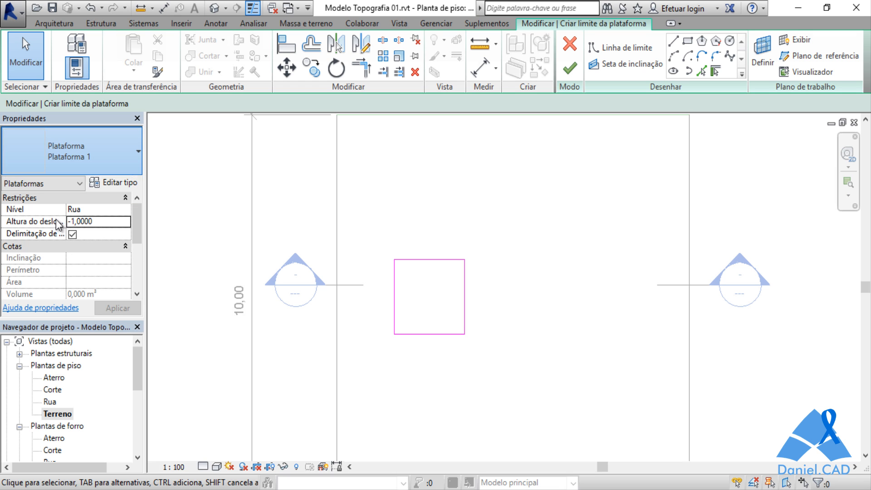
Step: Examine the type properties and layer structure of Plataforma 1, including its thickness
click(129, 185)
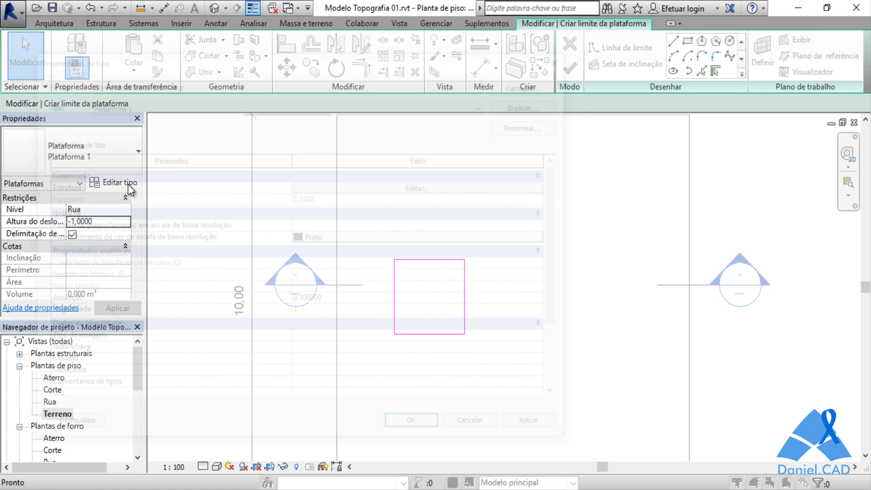
drag(327, 60, 472, 69)
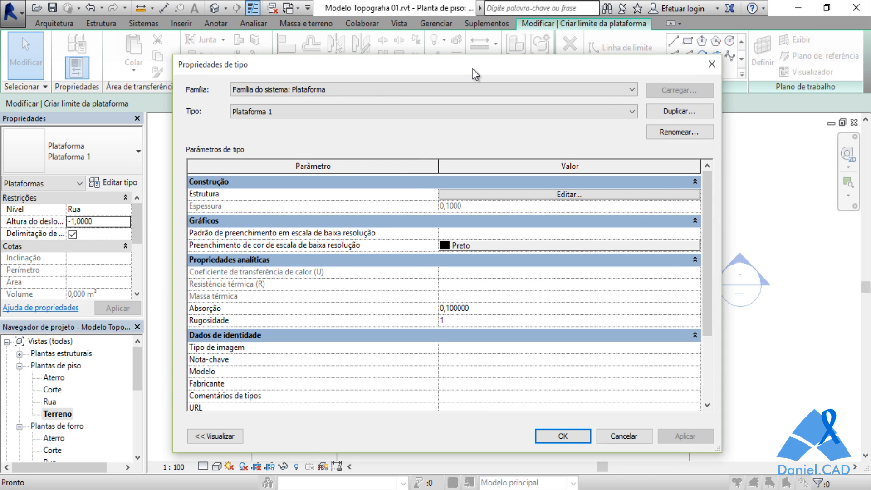
click(540, 200)
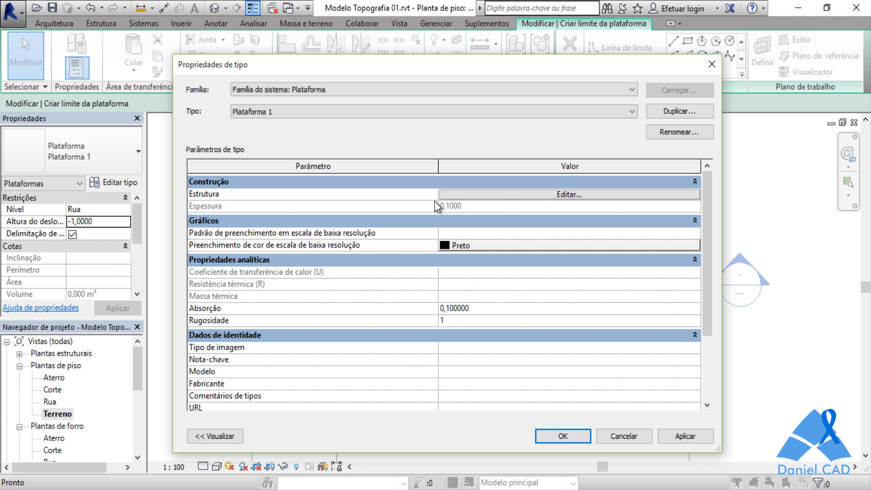
click(519, 198)
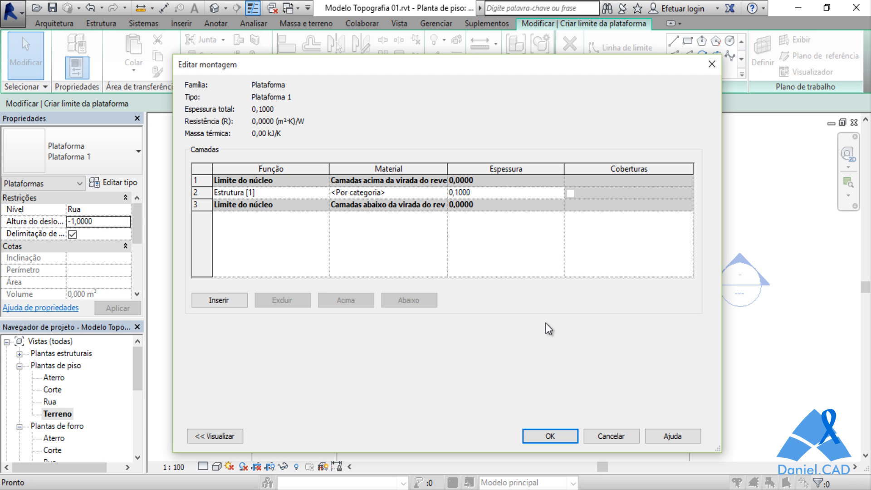
click(550, 436)
click(560, 433)
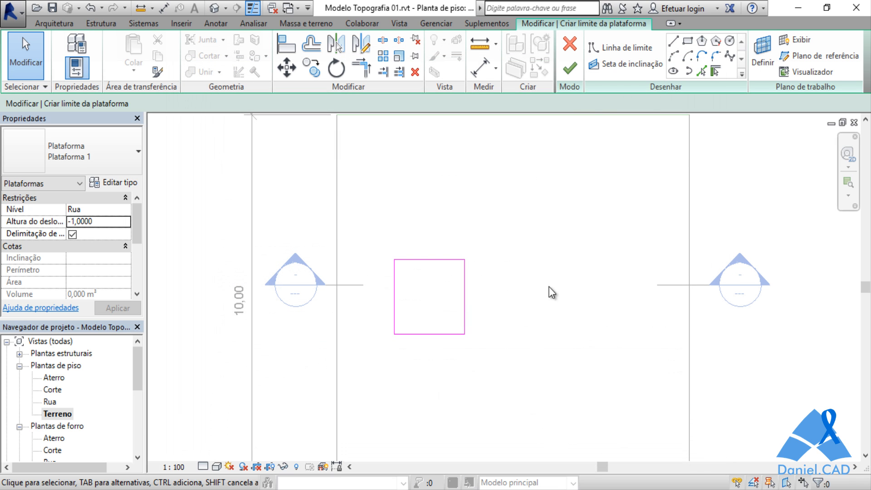
Step: Finish the pad boundary and open the section view Corte 1 from its section mark in the plan
click(570, 70)
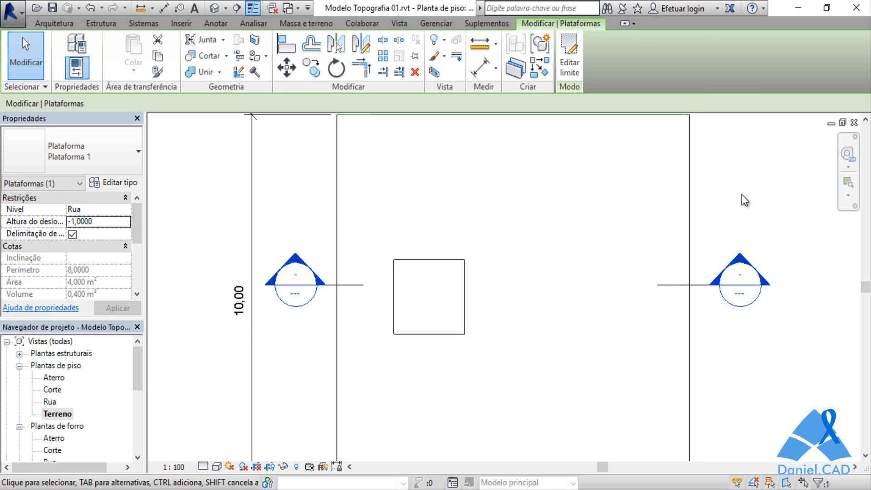
click(742, 200)
double_click(741, 257)
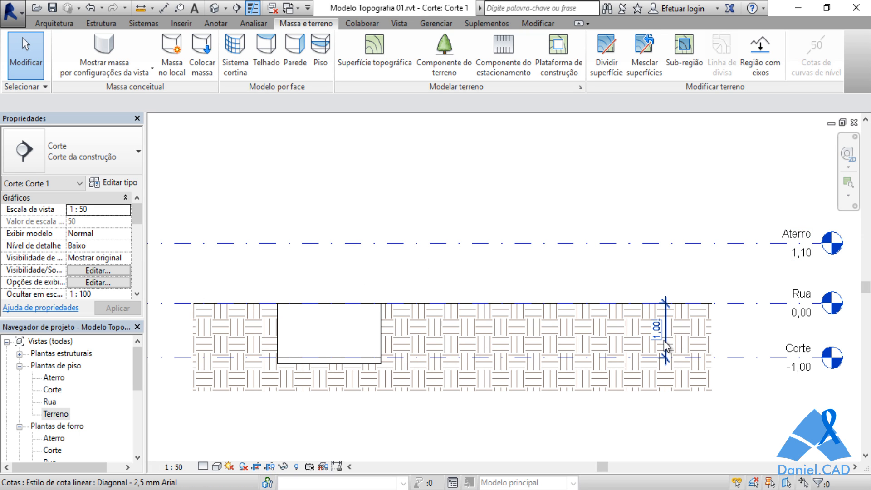
Step: Move the vertical level dimension between Rua and Corte beside the right edge of the pad excavation
drag(669, 347, 369, 321)
scroll(395, 291, up, 3)
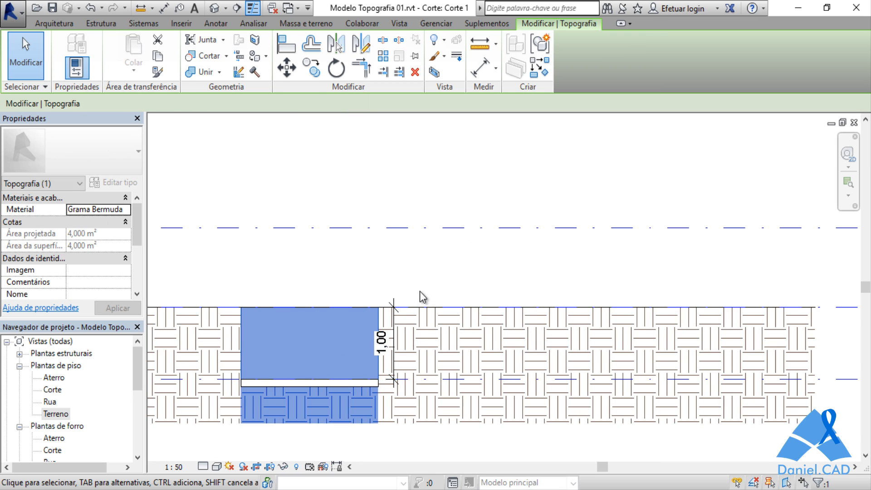
click(438, 292)
middle_drag(435, 302, 510, 209)
scroll(428, 271, up, 3)
scroll(430, 271, up, 2)
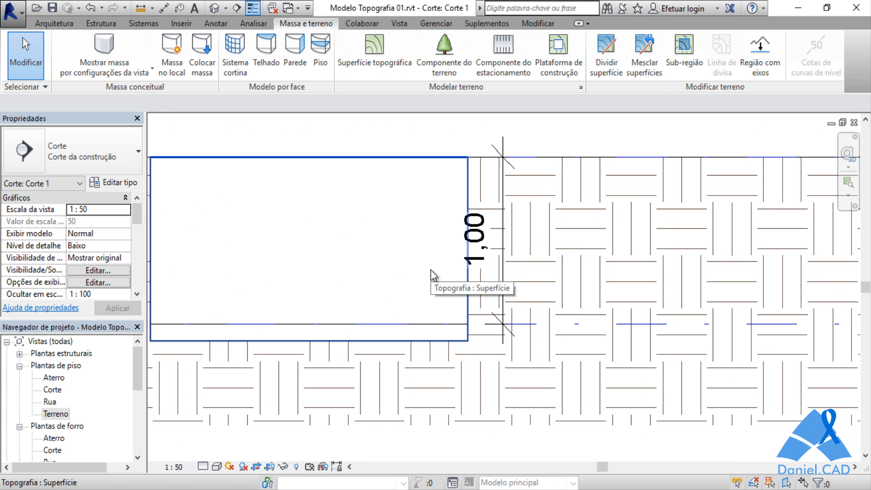
middle_drag(431, 270, 521, 288)
middle_drag(590, 220, 603, 229)
click(608, 232)
drag(635, 236, 641, 237)
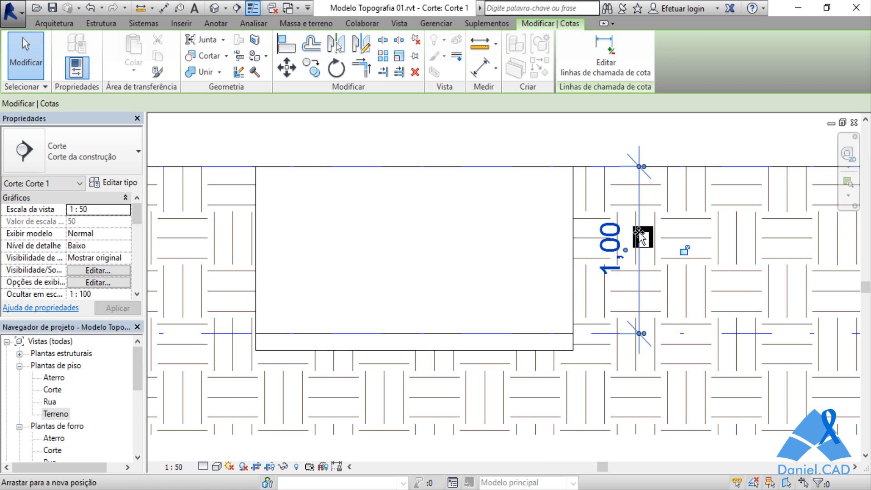
click(648, 137)
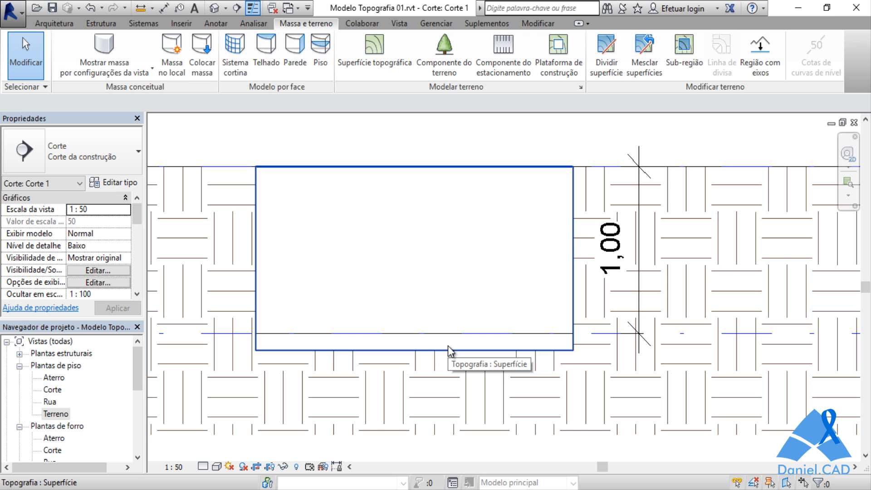
Step: Shift the vertical dimension slightly away from the excavation and reattach its lower witness line to the pad's underside
drag(634, 352, 652, 331)
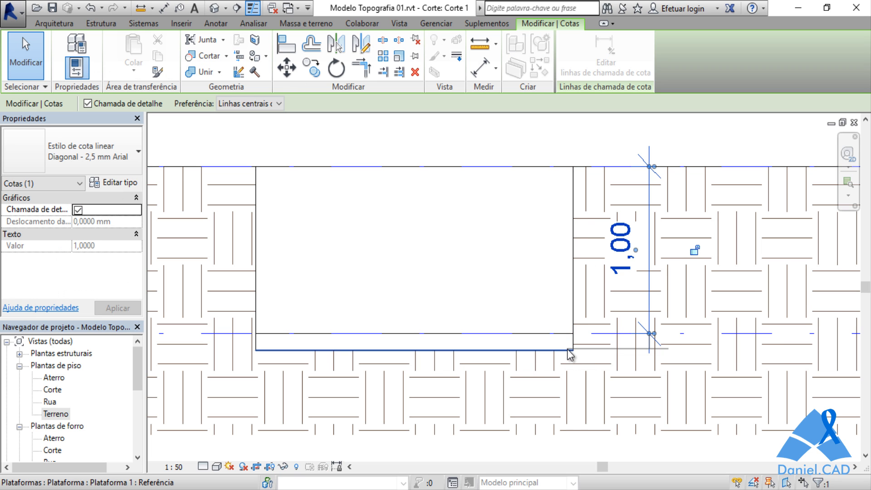
drag(570, 355, 571, 353)
click(674, 131)
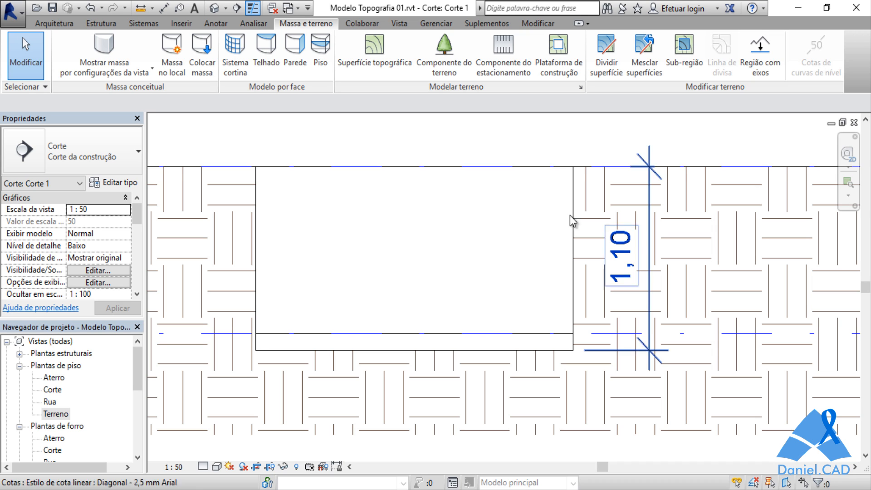
Step: Set the height offset of the pad in the section to -0,9 m and apply it
click(483, 339)
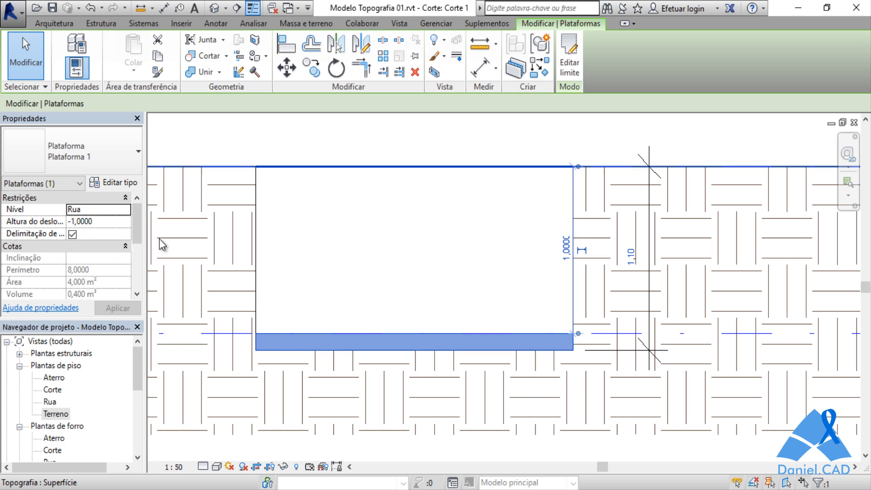
click(96, 223)
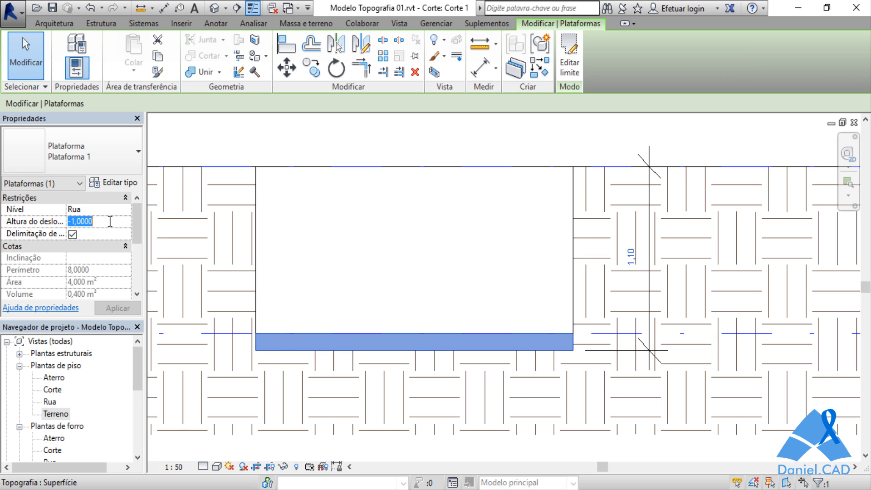
text(-0)
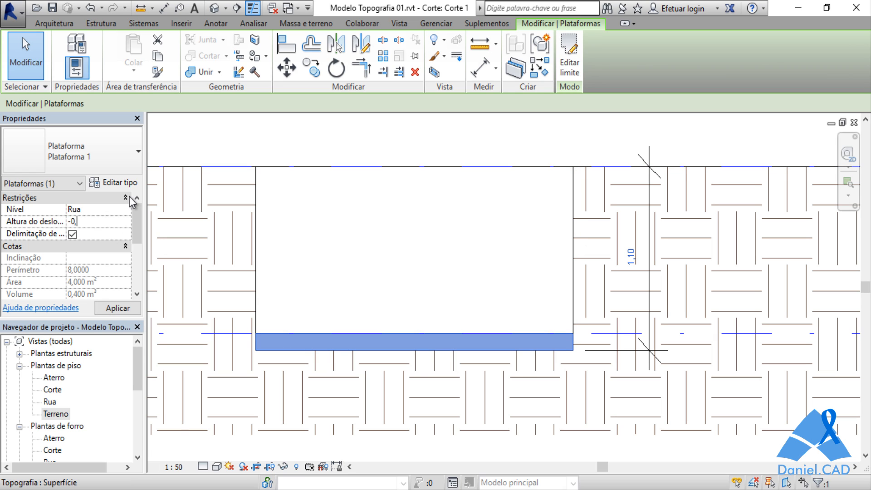
text(,9)
click(118, 309)
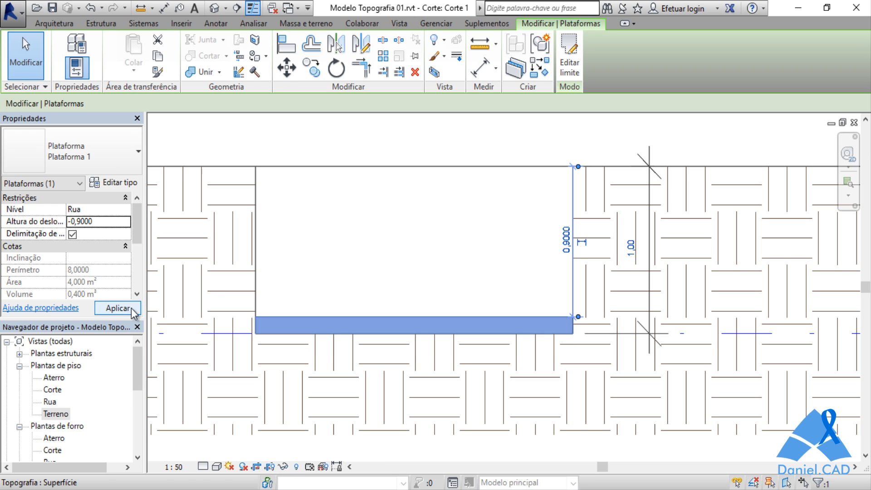
Step: Check the pad and the surrounding terrain at the excavation in the section
click(456, 148)
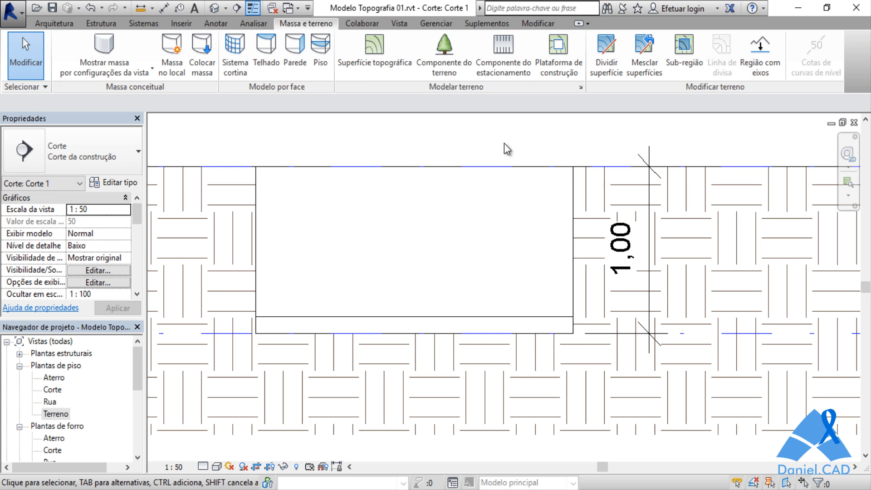
click(602, 333)
click(742, 138)
click(553, 322)
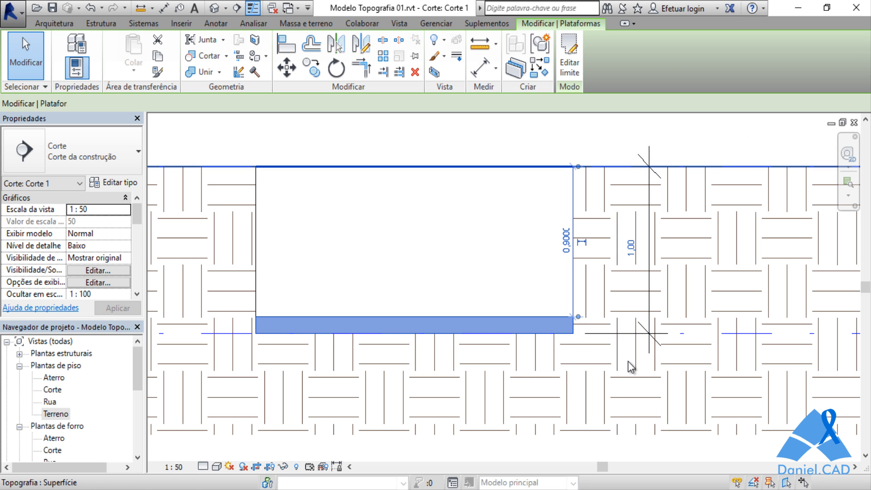
click(619, 376)
click(600, 147)
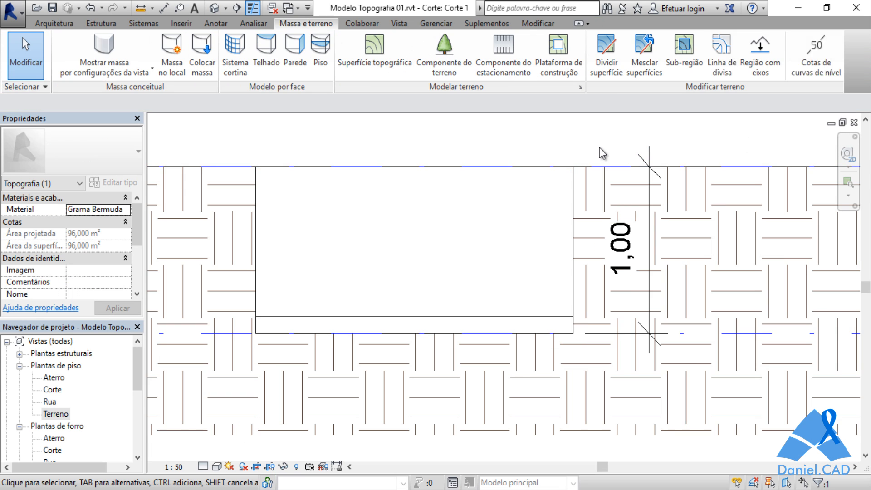
Step: Open the default 3D view and orbit the terrain to examine the excavation from above
scroll(600, 147, down, 2)
scroll(608, 152, down, 2)
mouse_move(652, 135)
middle_down()
mouse_move(574, 267)
mouse_move(551, 253)
middle_up()
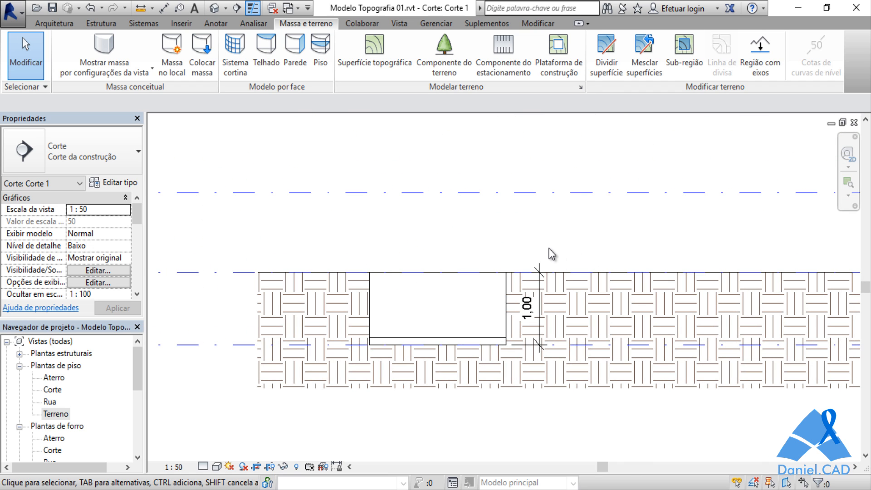
click(214, 9)
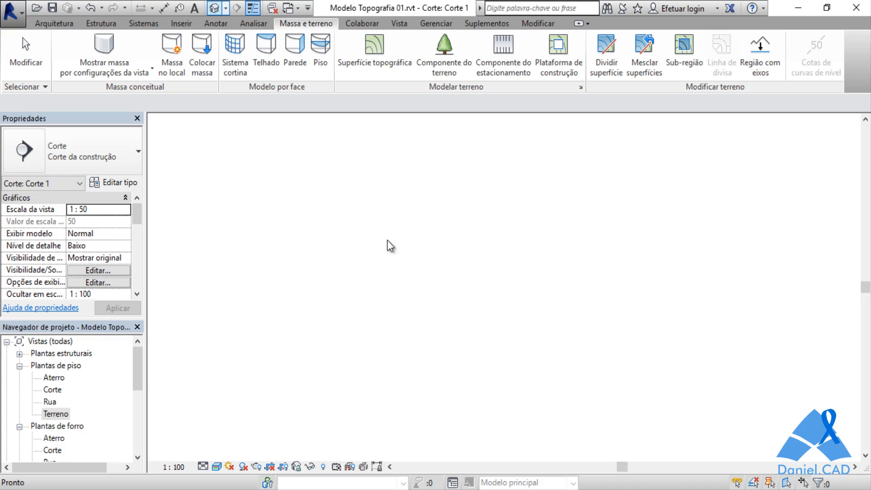
shift+middle_drag(486, 286, 530, 172)
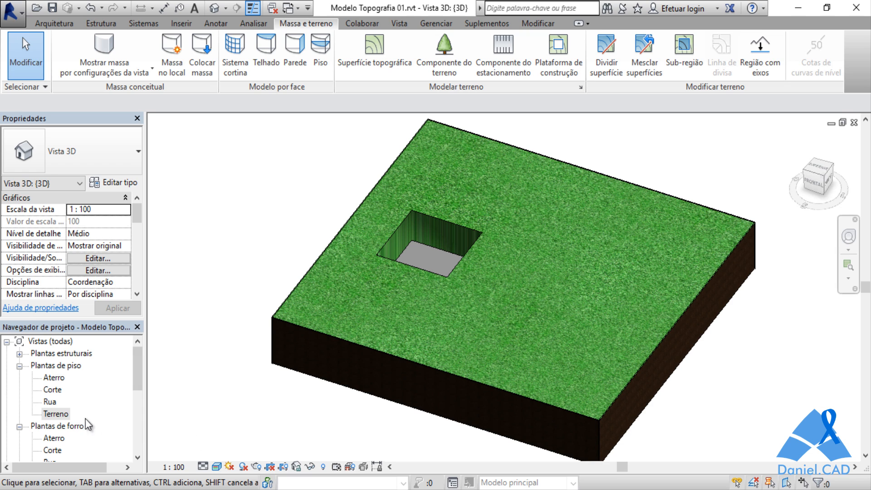
Step: In the Terreno floor plan, start a second building pad and sketch a 2 × 2 m rectangular boundary to the right of the existing pad
double_click(66, 415)
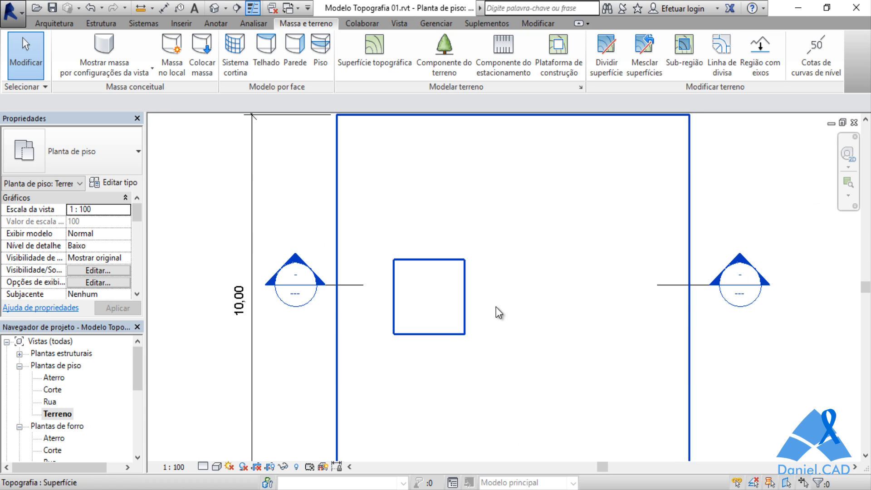
click(549, 66)
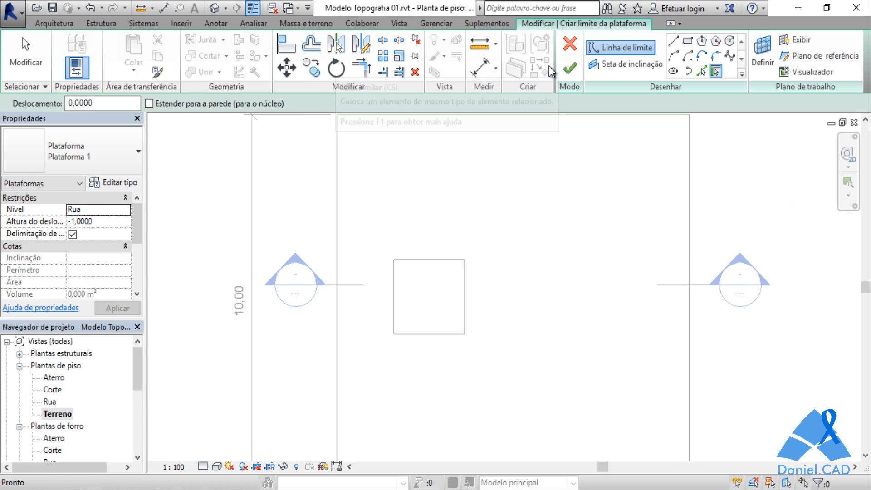
click(688, 40)
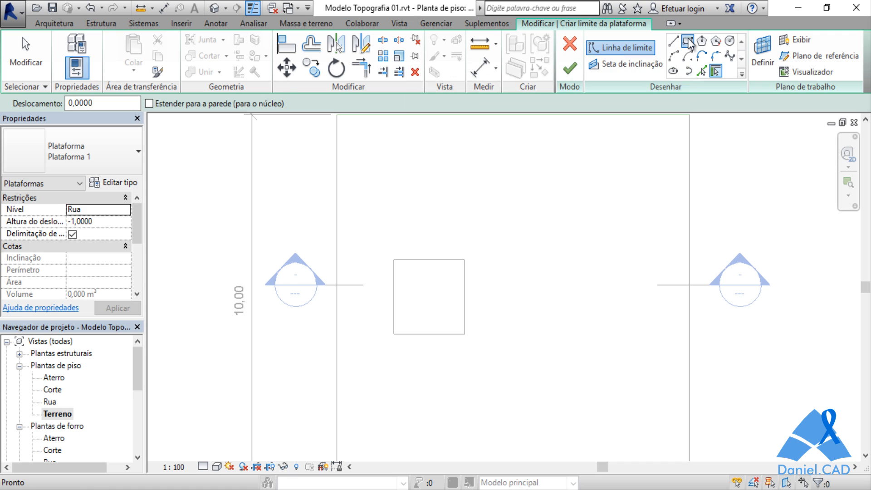
click(520, 260)
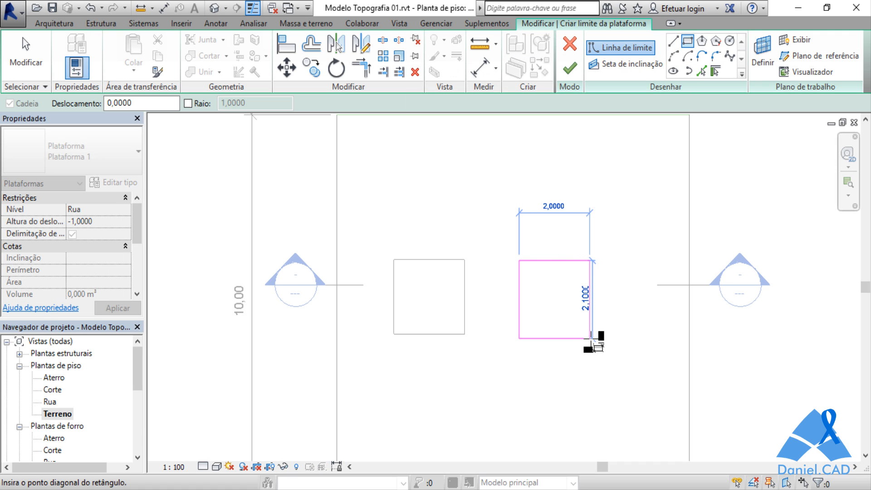
click(589, 335)
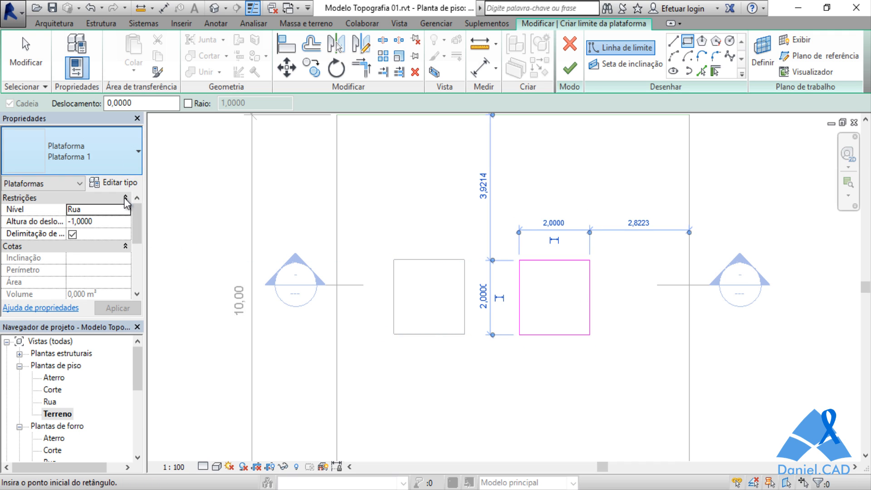
Step: Set the new pad's height offset from Rua to 1 m and finish its boundary
click(117, 223)
text(1)
key(Return)
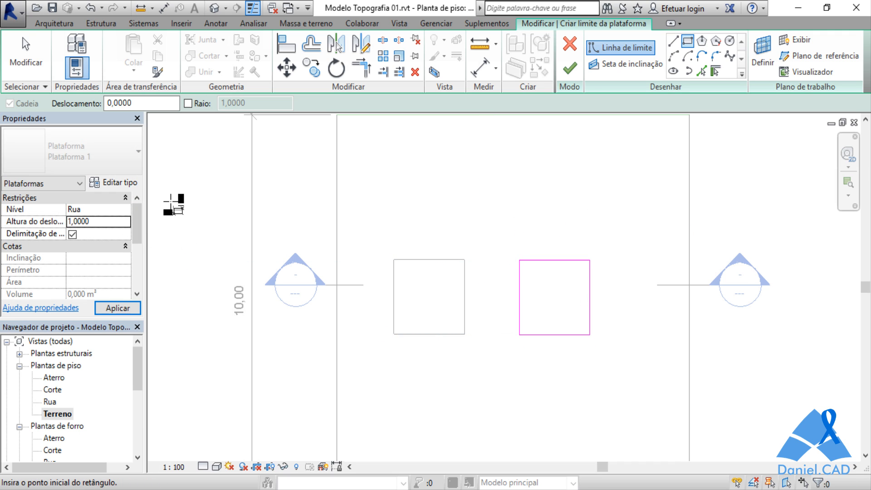
click(571, 69)
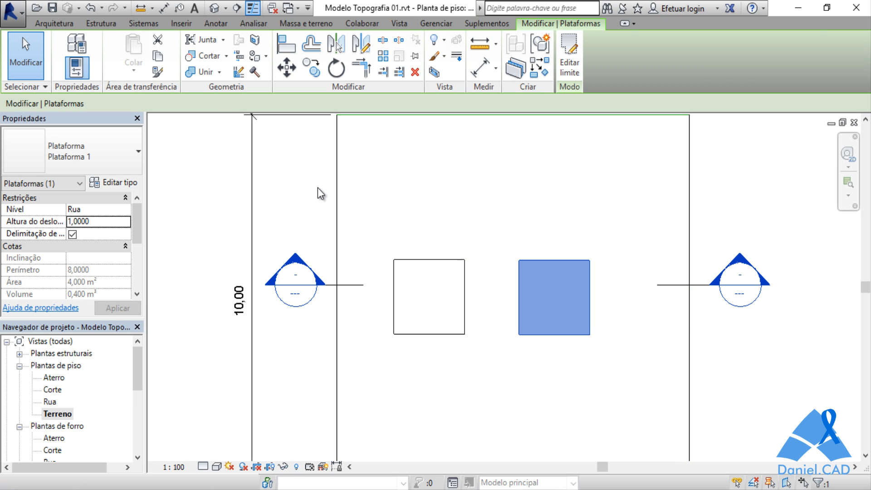
Step: Open the section view Corte 1 from its section mark and bring the raised pad into view
click(823, 219)
double_click(743, 257)
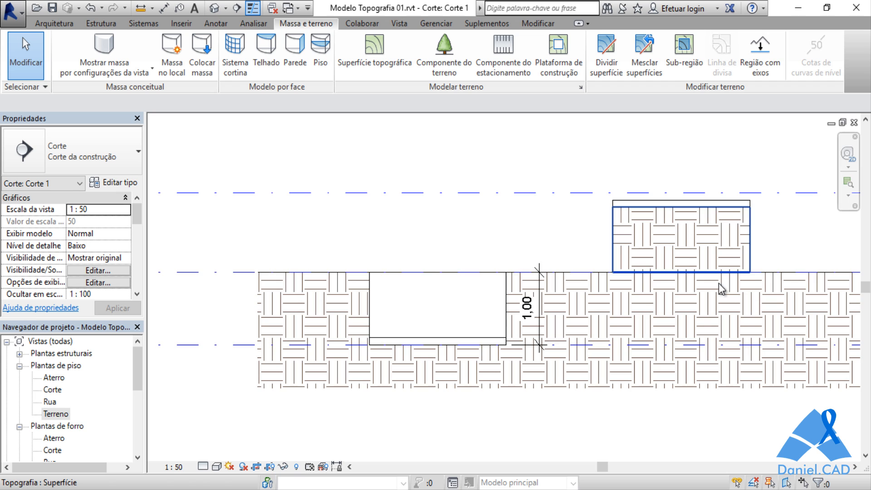
middle_drag(792, 237, 599, 245)
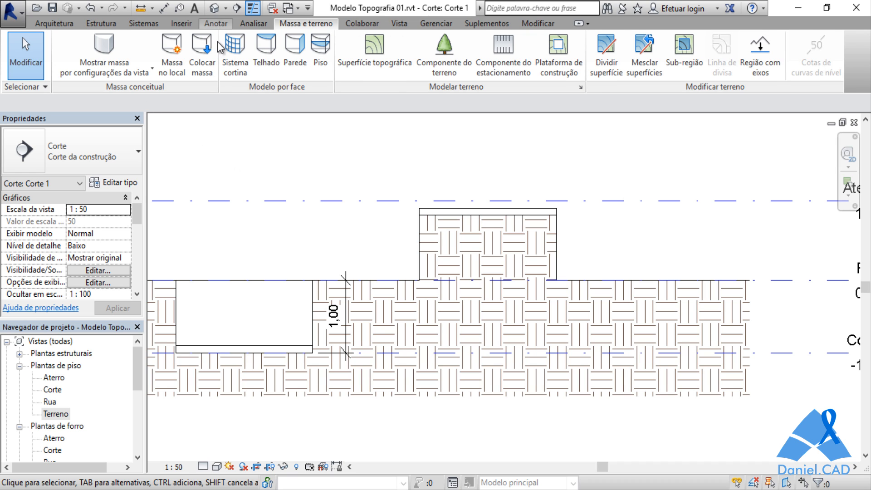
Step: Place an aligned dimension from the raised pad's top face to the Rua level, to the right of the fill
click(216, 23)
click(74, 47)
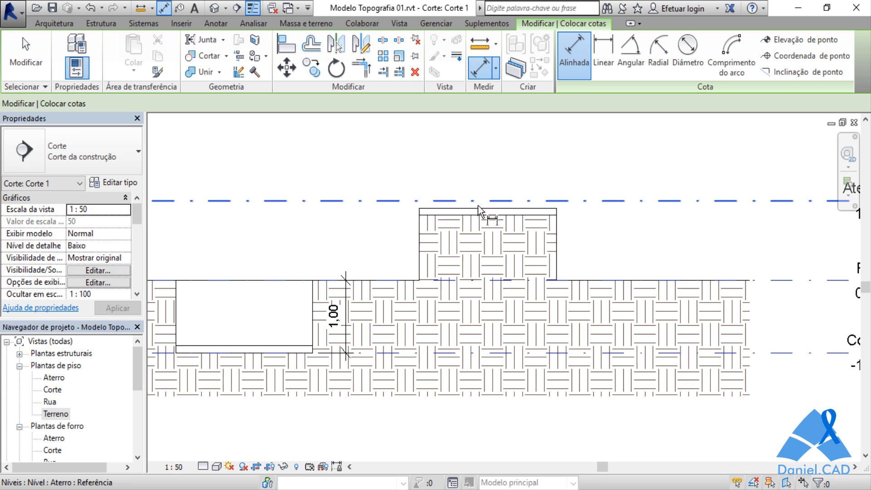
click(507, 209)
click(581, 280)
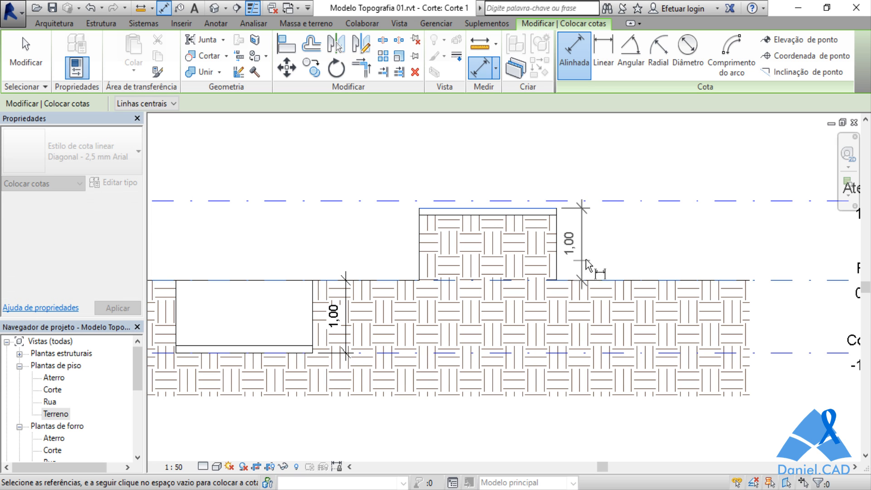
click(602, 254)
middle_drag(644, 239, 483, 253)
key(Escape)
key(Escape)
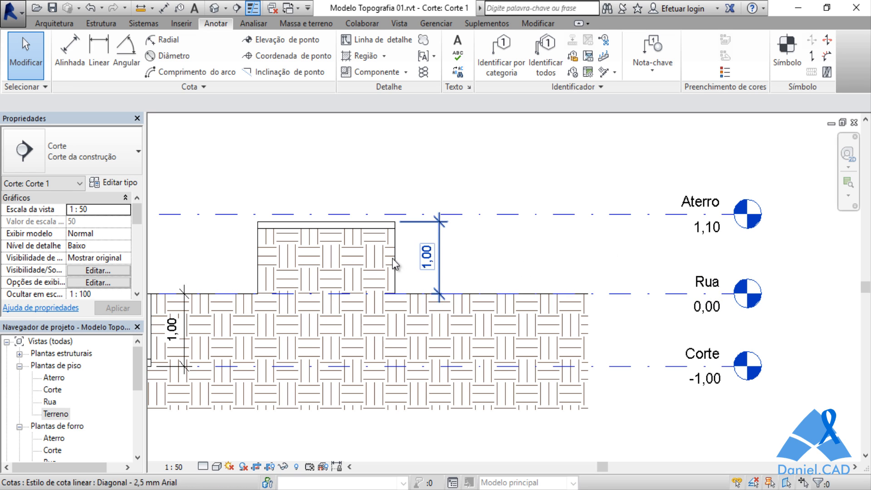
Step: Compare the raised pad with the reference image Ref Aterro e Corte Revit.png, examining both pads' positions relative to the levels, and return to Revit
scroll(393, 258, up, 4)
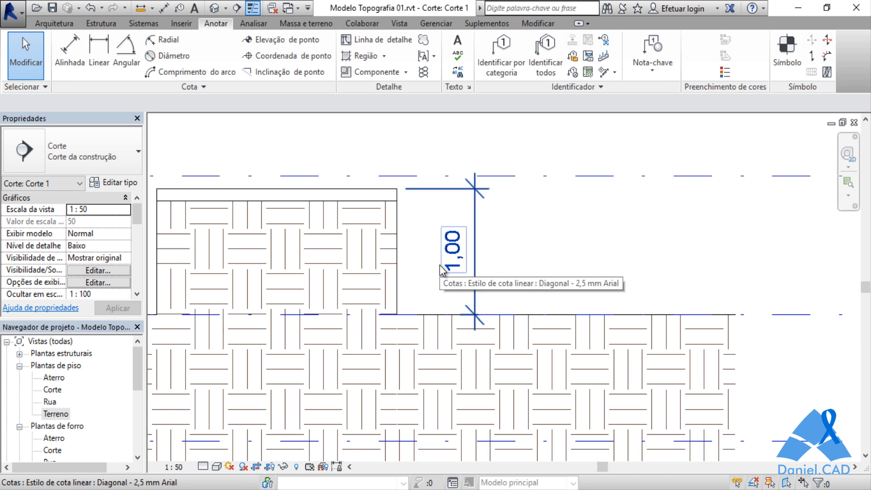
middle_drag(442, 270, 555, 267)
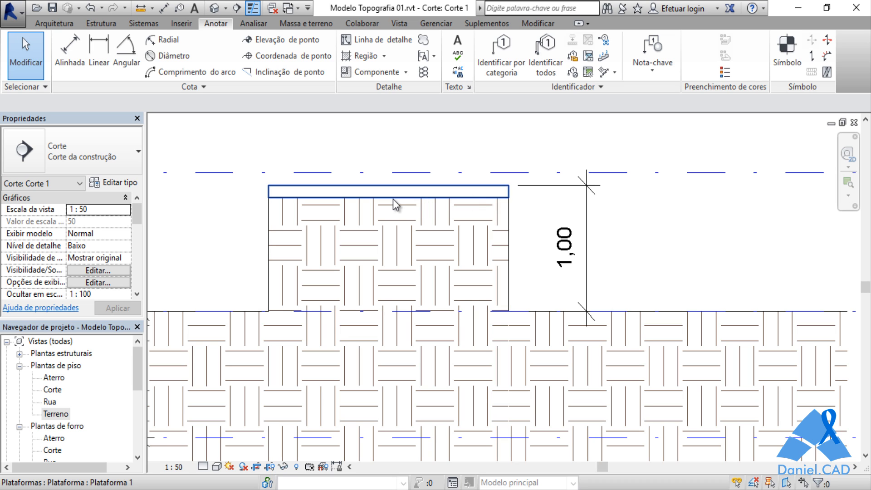
click(424, 489)
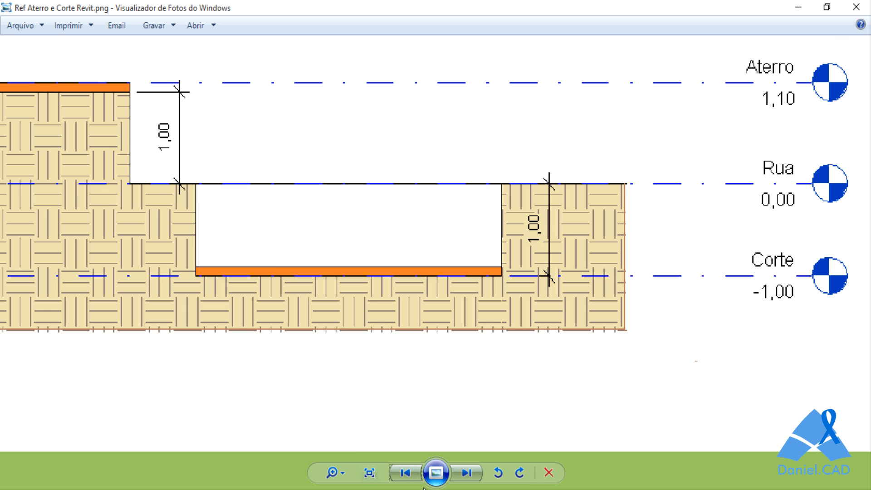
drag(205, 234, 453, 278)
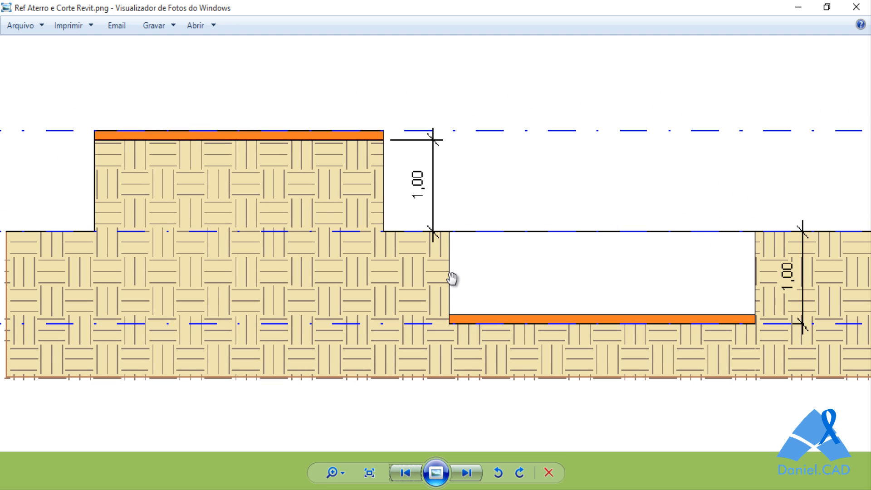
drag(408, 259, 458, 260)
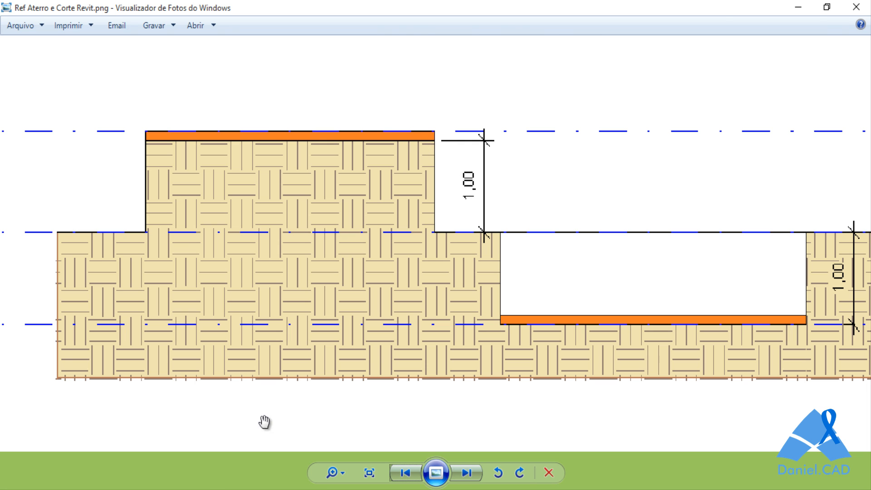
click(214, 489)
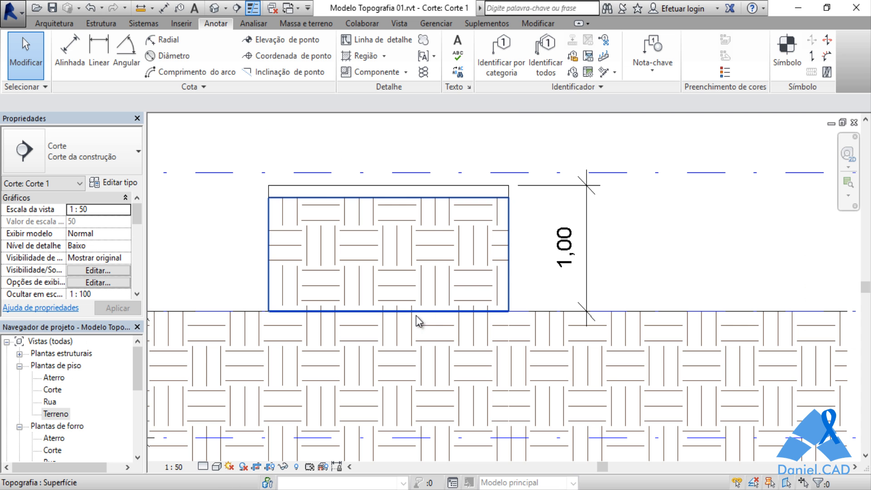
Step: Set the raised pad's height offset to 1,1 m and apply it
click(436, 189)
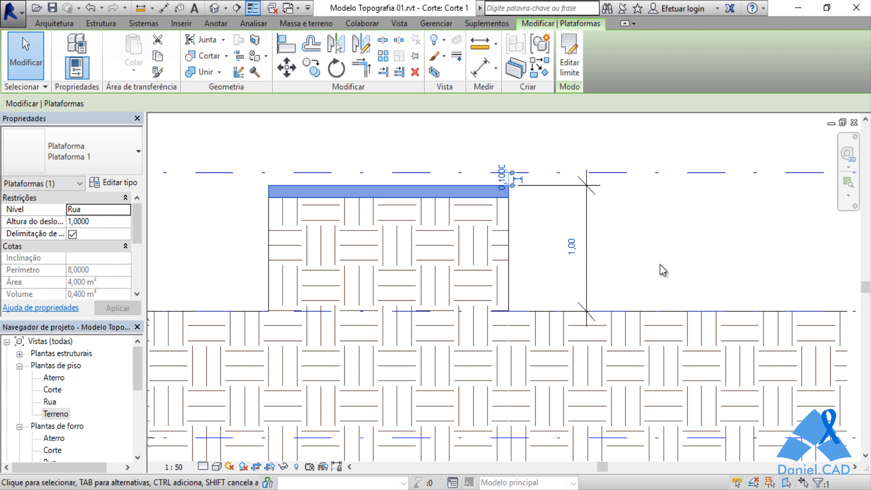
click(79, 221)
double_click(79, 223)
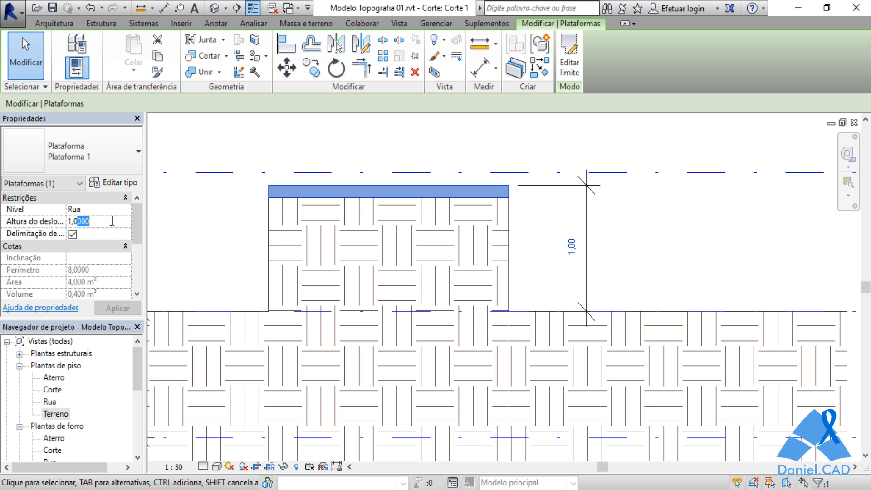
text(1)
click(120, 310)
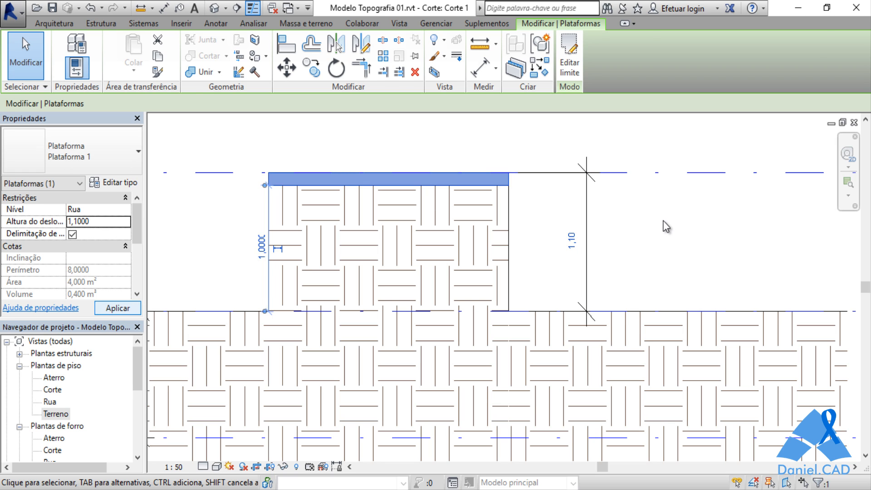
click(654, 226)
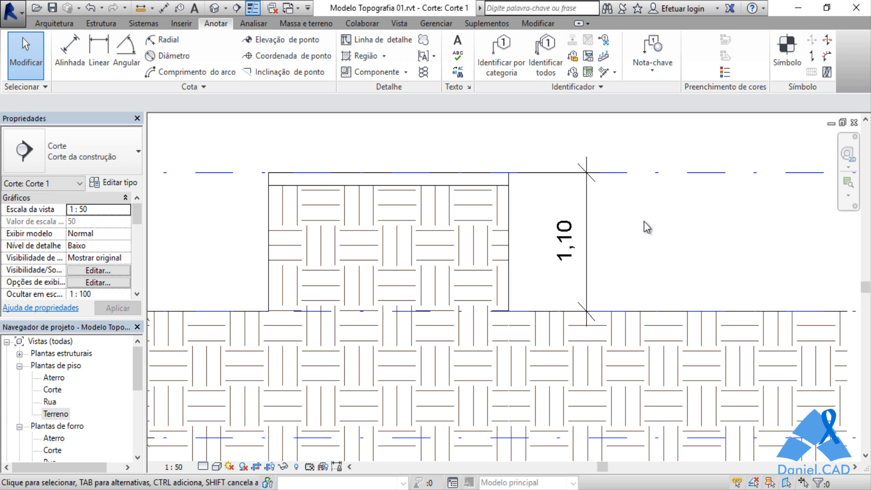
Step: Add an aligned dimension from the raised pad's underside to the Rua level, to the left of the fill
click(72, 49)
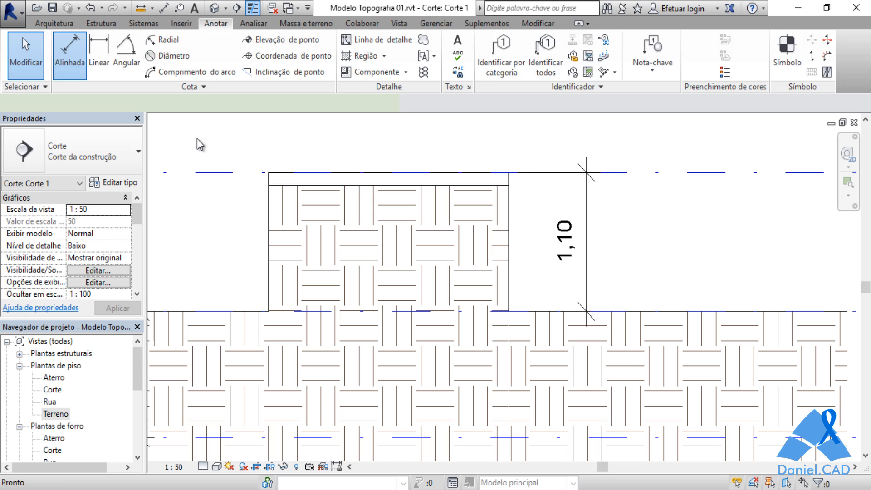
click(289, 186)
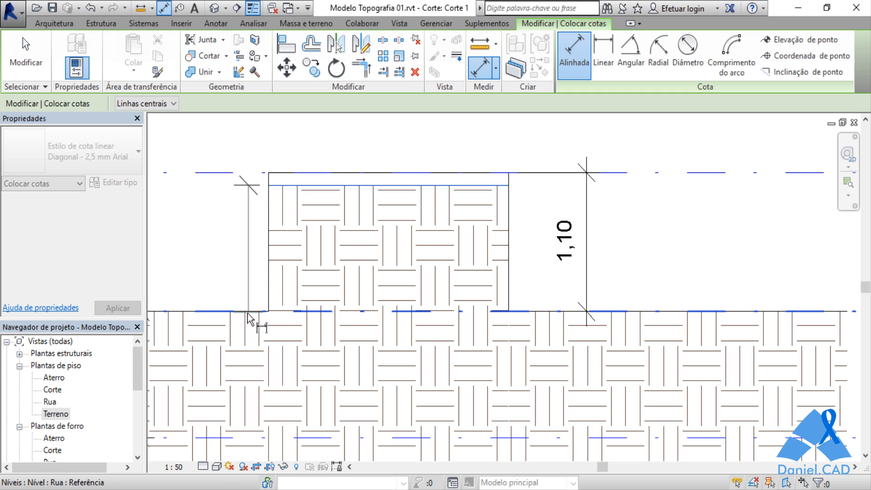
click(180, 312)
click(231, 270)
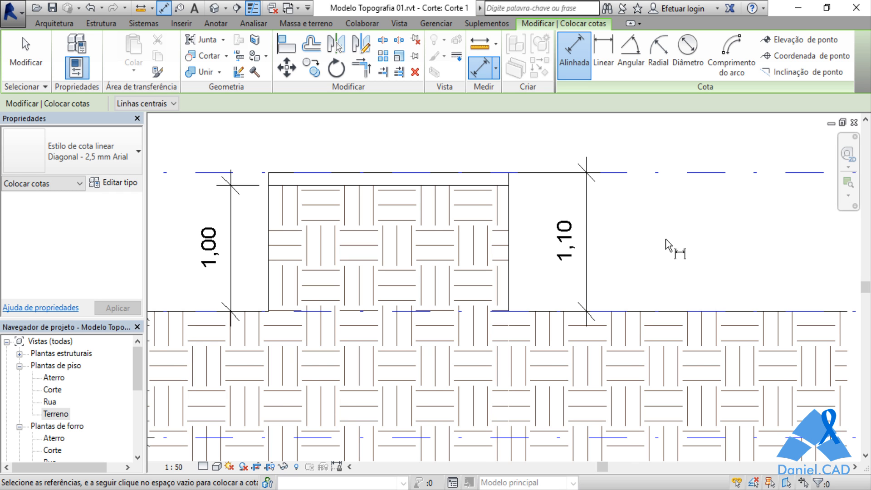
scroll(677, 250, down, 2)
middle_drag(677, 255, 778, 267)
key(Escape)
key(Escape)
key(Escape)
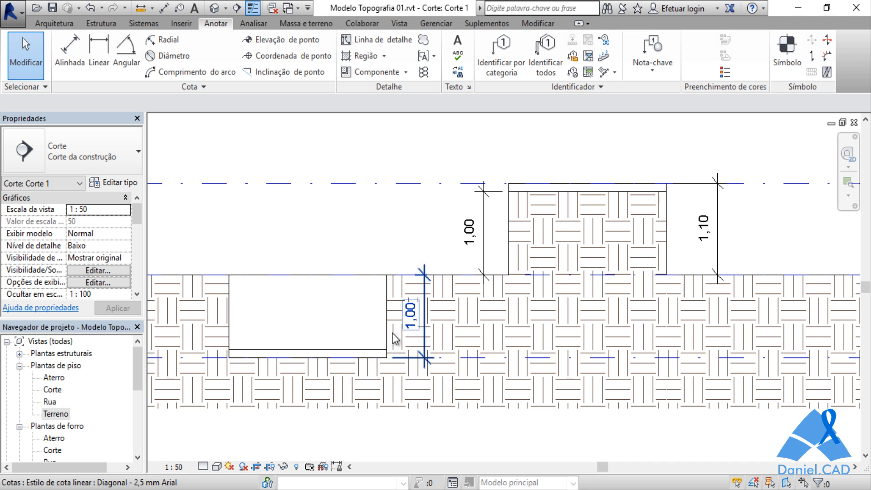
Step: Select the excavation pad and the raised pad in turn to review their height offsets
click(376, 352)
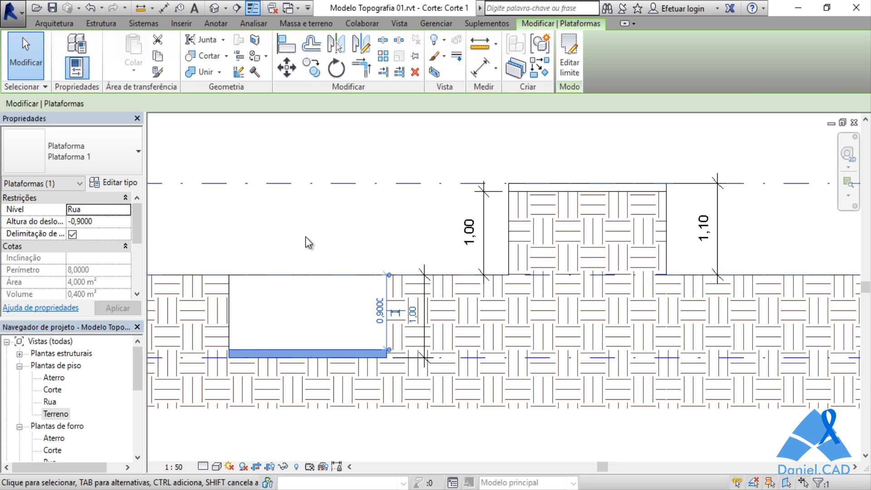
key(Escape)
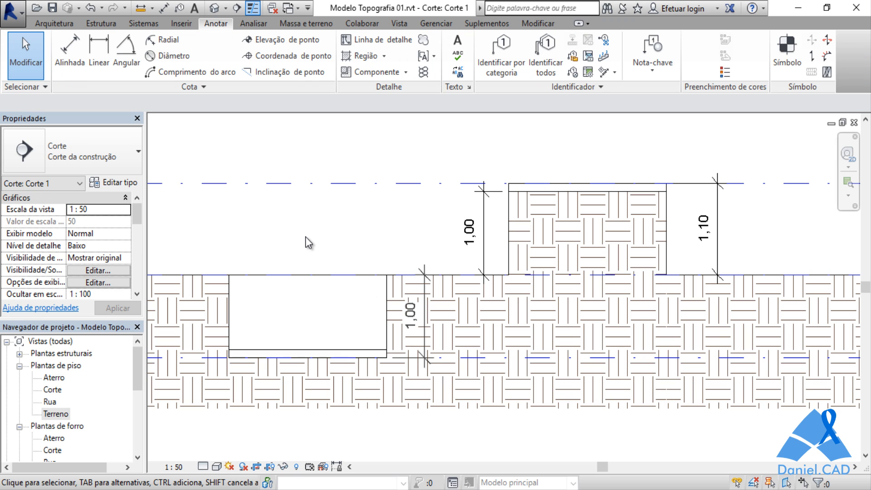
click(613, 184)
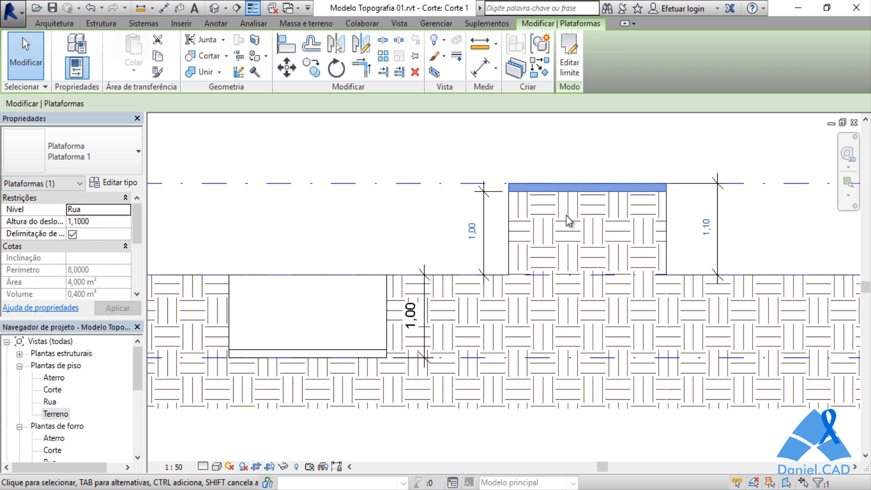
Step: Try moving the excavation dimension's lower reference from the pad's underside to its top face, and undo the change
key(Escape)
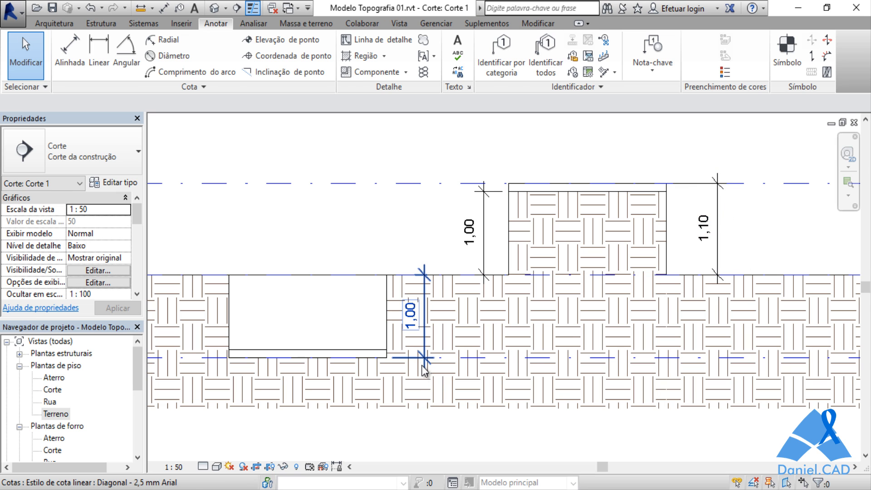
click(401, 358)
drag(379, 355, 382, 349)
click(390, 238)
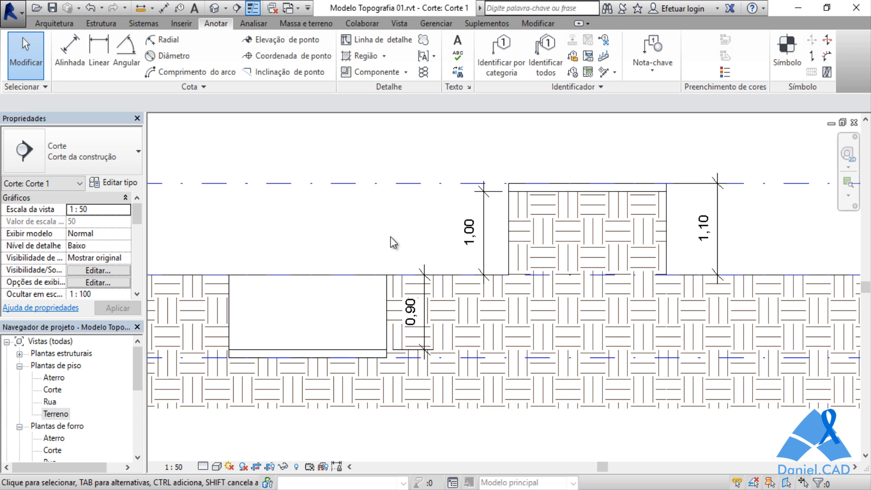
key(ctrl+z)
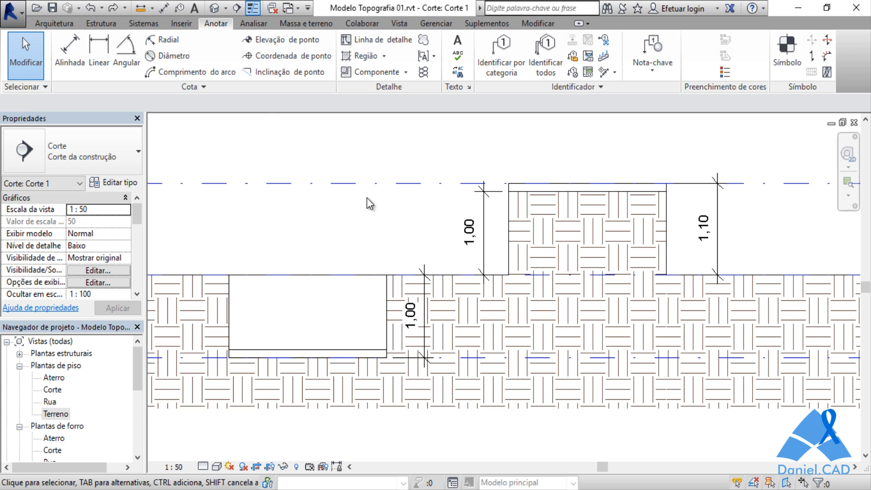
Step: Open the 3D view and examine the excavation and the raised pad from another angle
click(213, 9)
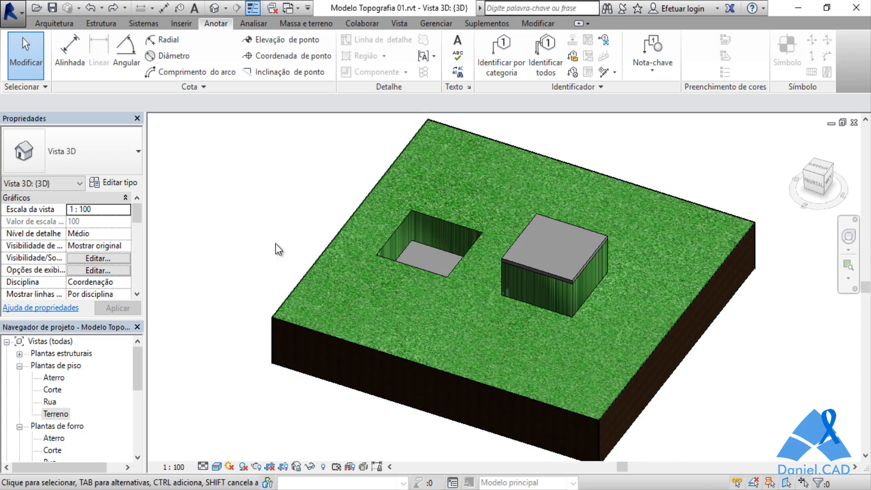
shift+middle_drag(276, 243, 374, 252)
shift+middle_drag(583, 301, 693, 208)
key(Escape)
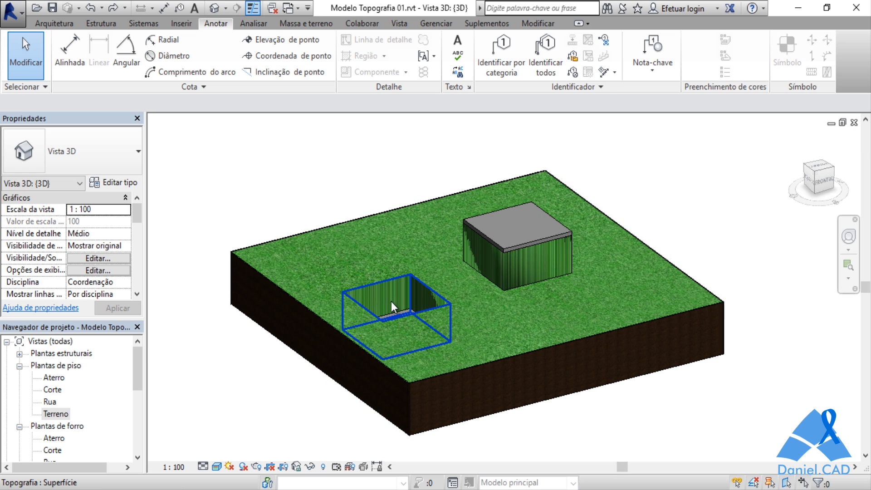
Step: Create a graded region from the terrain as a new toposurface exactly like the existing one, and finish the surface
click(301, 22)
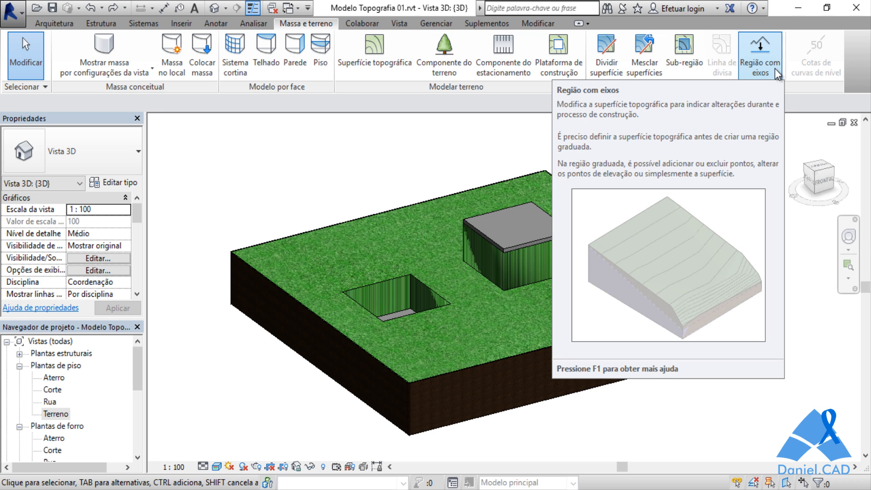
click(773, 66)
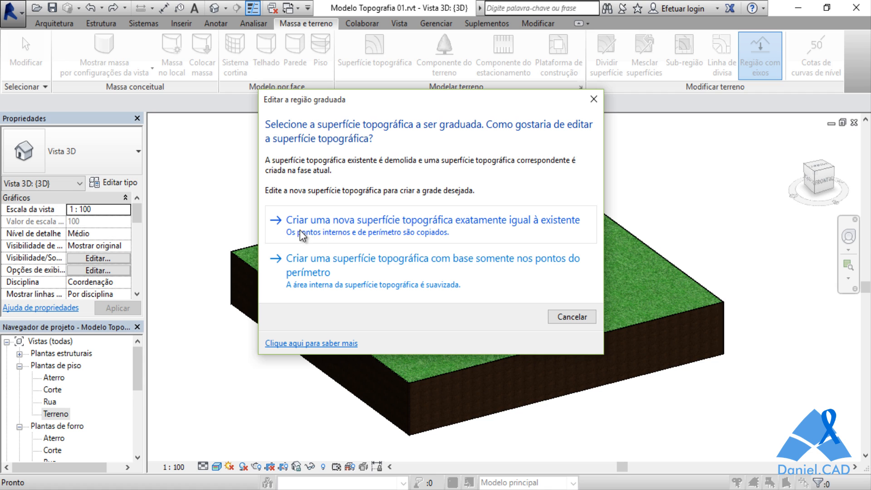
click(398, 229)
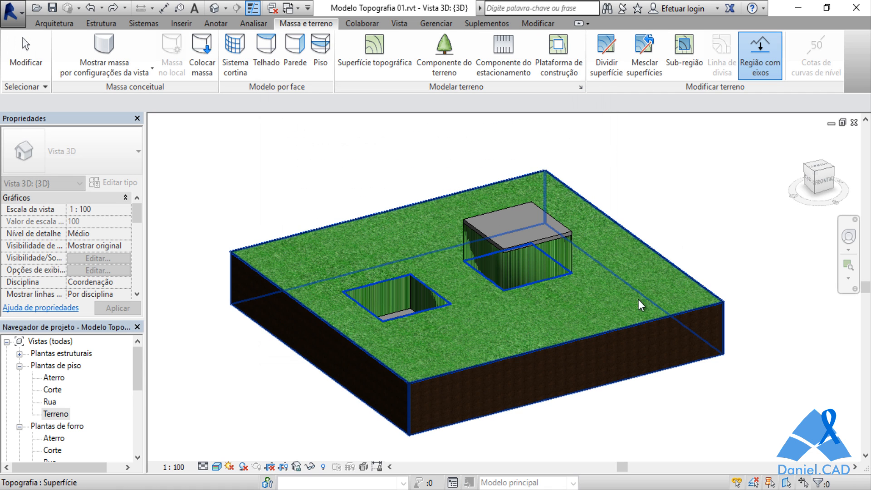
click(486, 345)
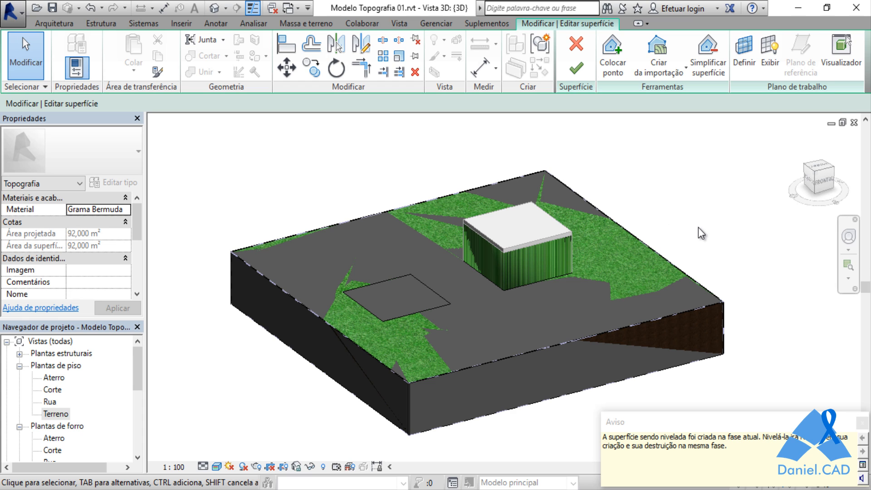
click(863, 425)
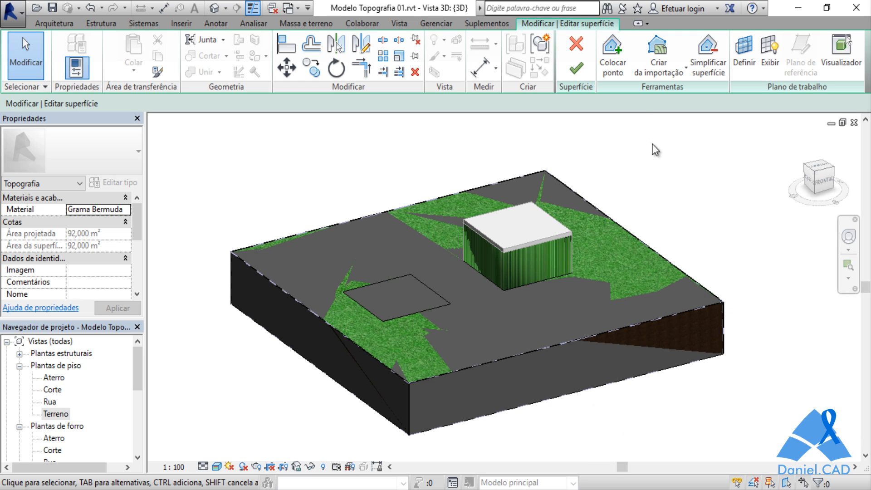
click(577, 71)
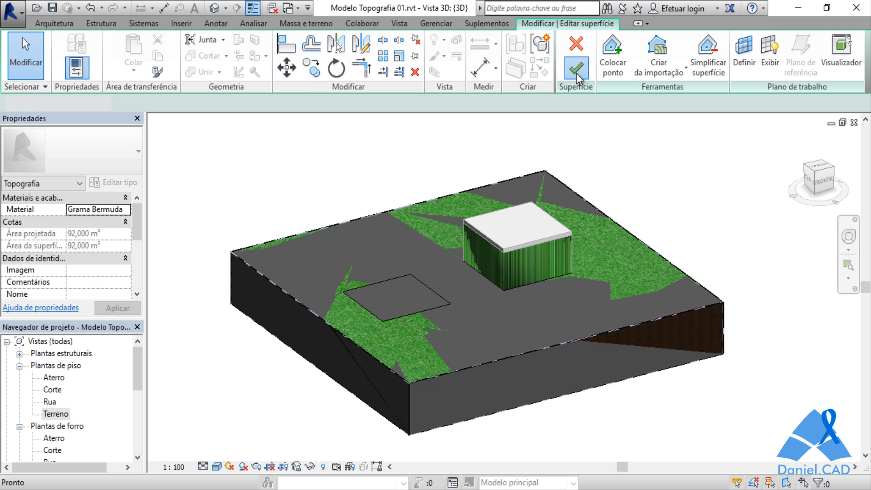
shift+middle_drag(335, 323, 788, 241)
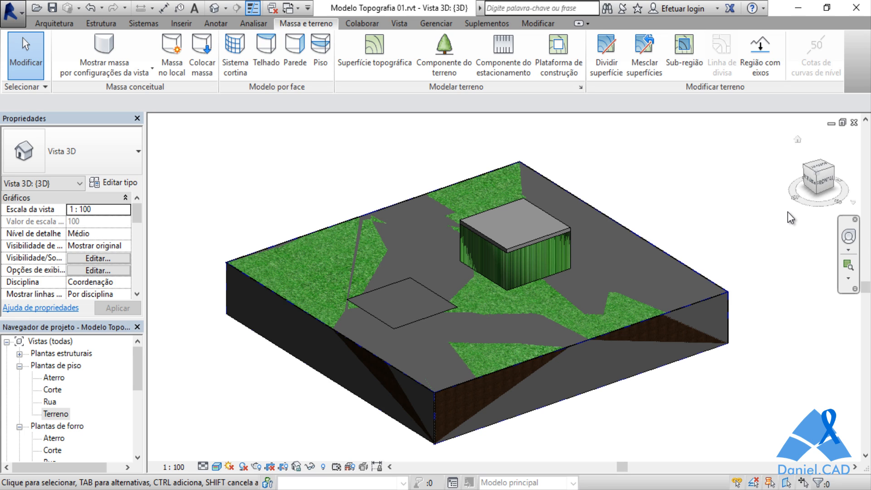
Step: Name the new graded toposurface Terreno Calc
click(402, 298)
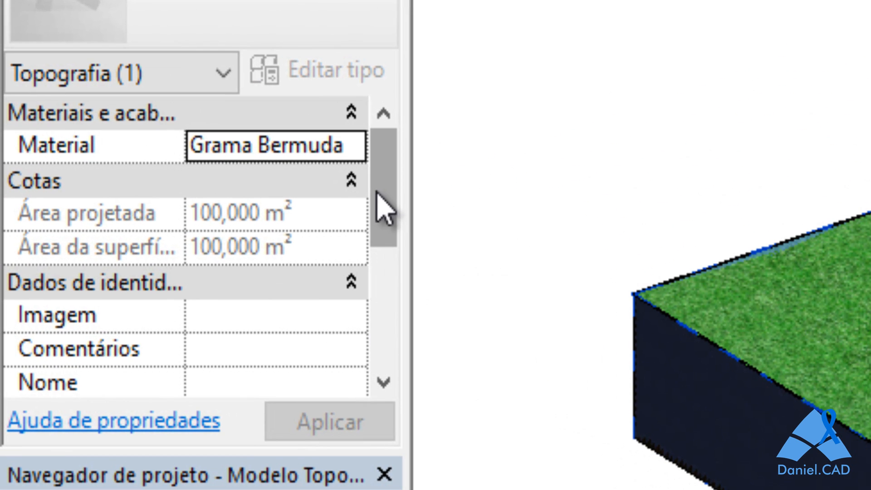
drag(377, 191, 390, 250)
click(254, 312)
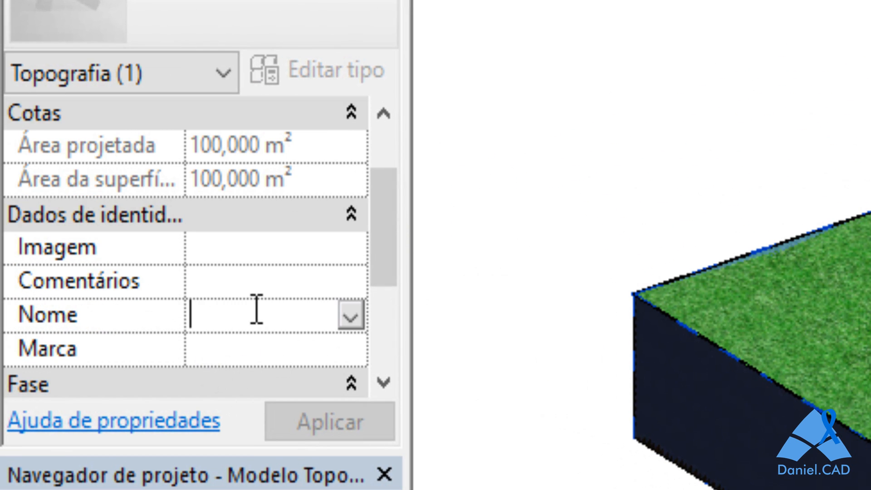
text(Te)
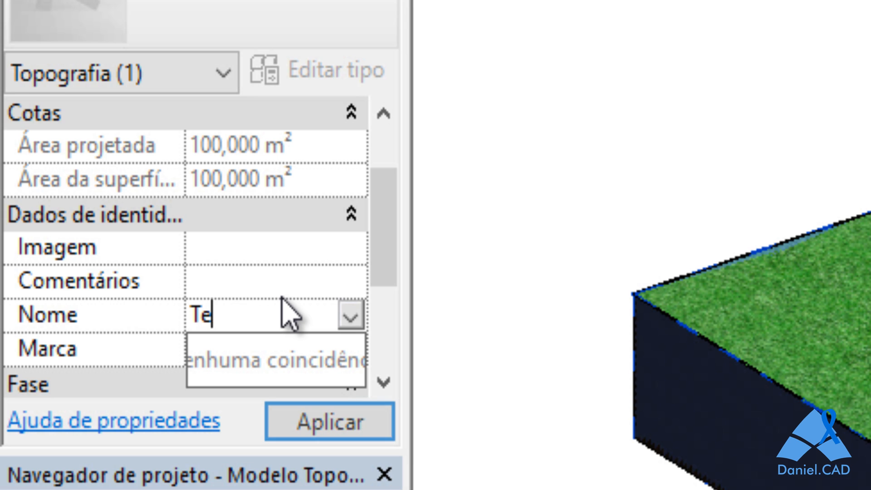
text(rreno Calc)
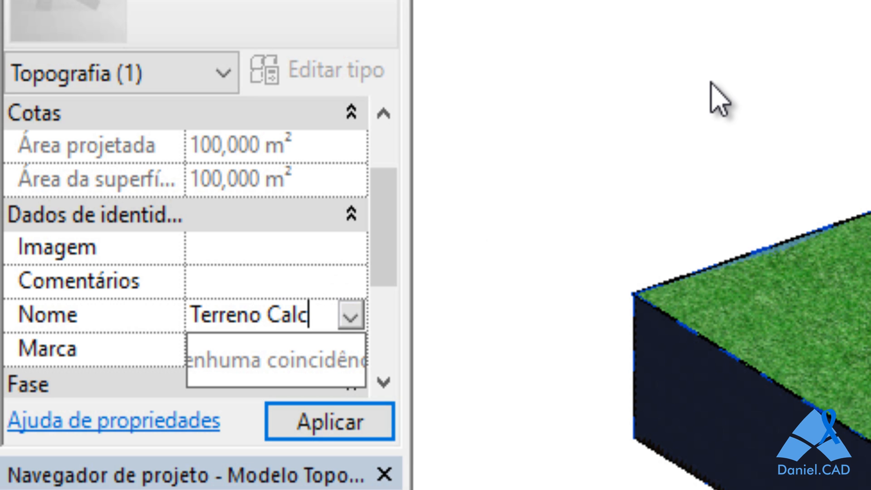
key(Return)
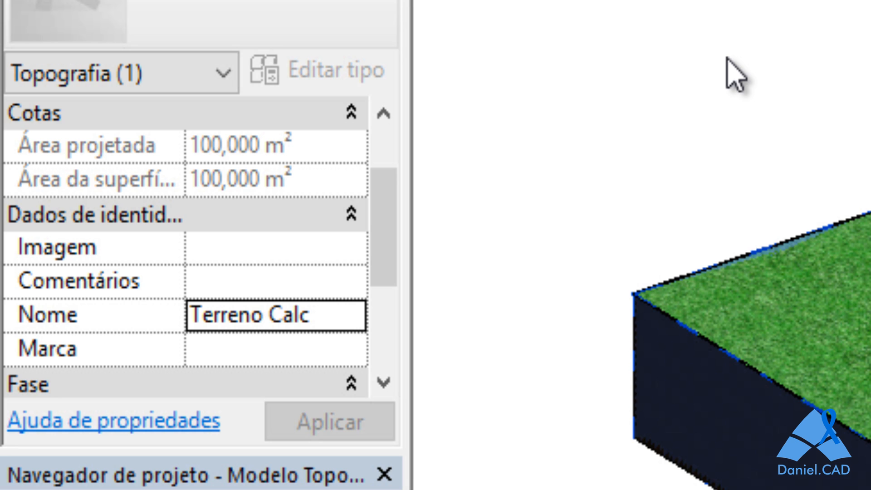
click(725, 58)
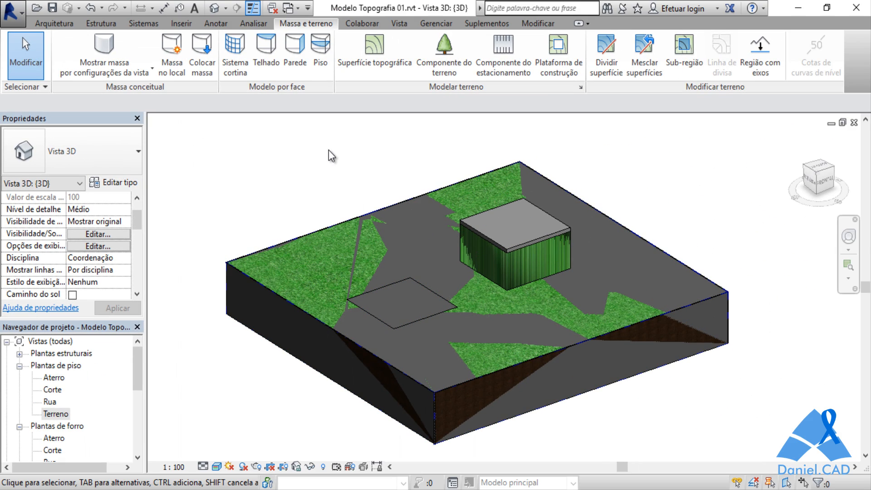
Step: Hide the Terreno Calc toposurface element in the 3D view
click(402, 303)
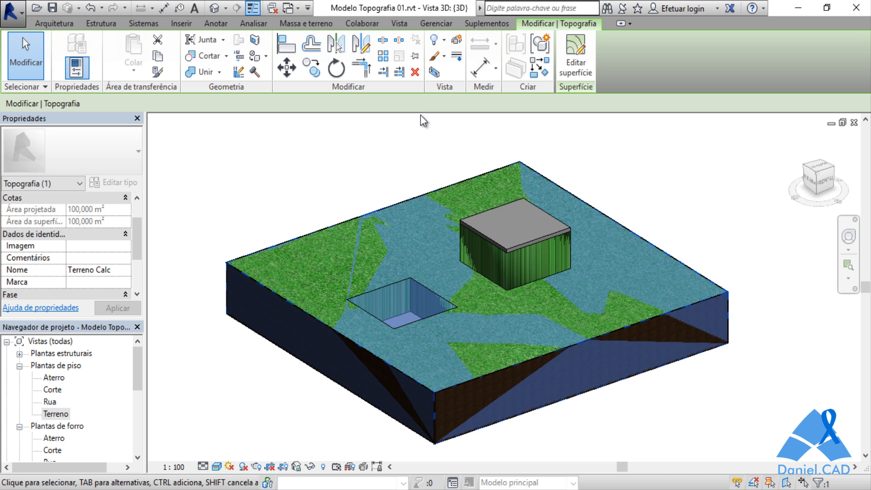
click(442, 47)
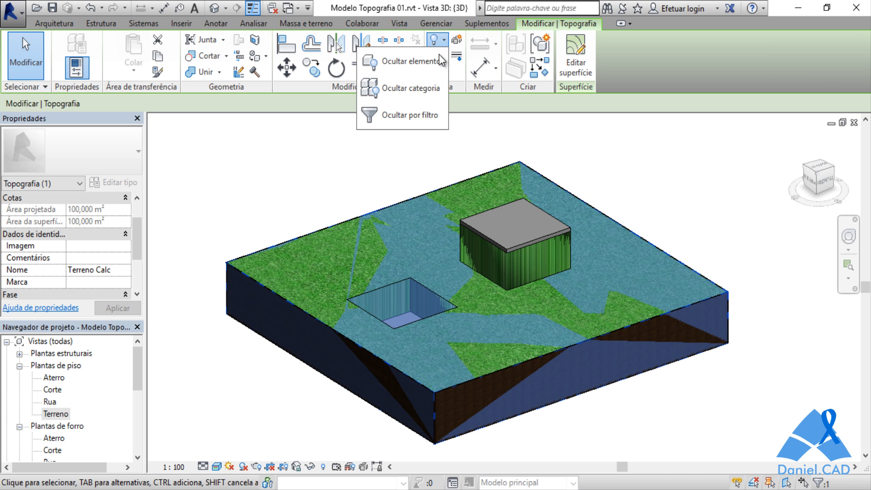
click(415, 65)
click(339, 192)
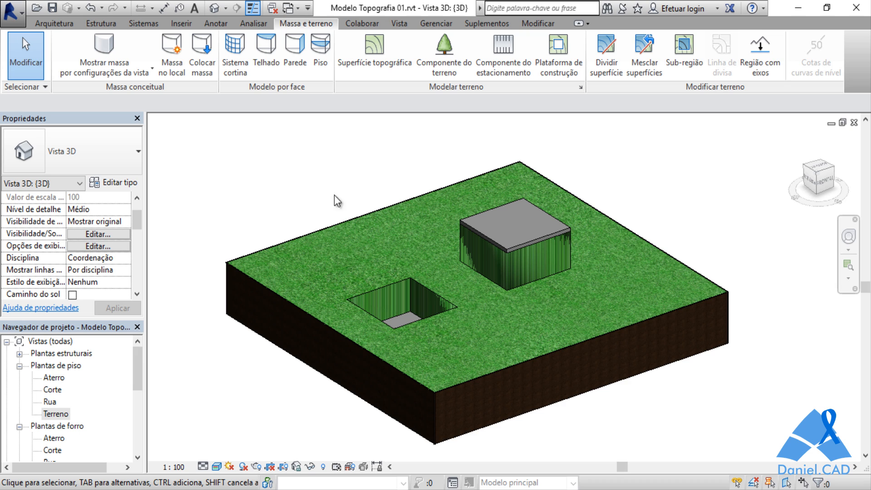
Step: Name the main terrain surface surrounding both pads Terreno Original and apply it
click(341, 286)
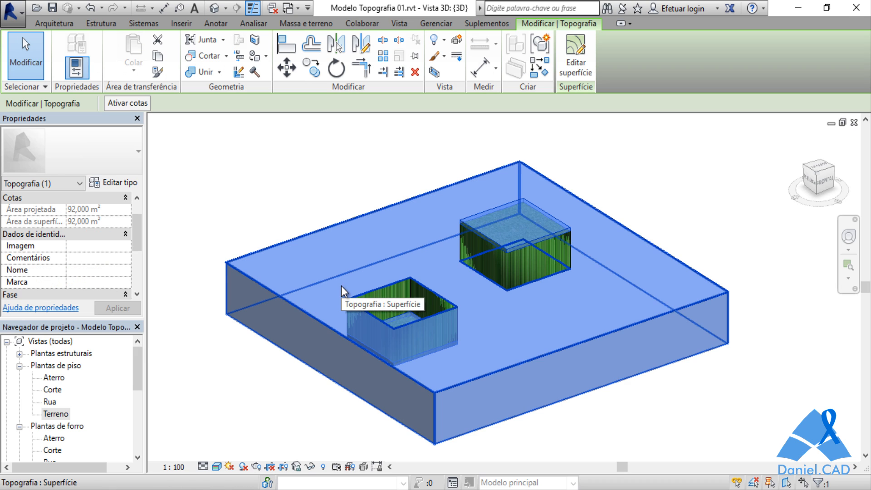
click(98, 270)
text(Terreno Original)
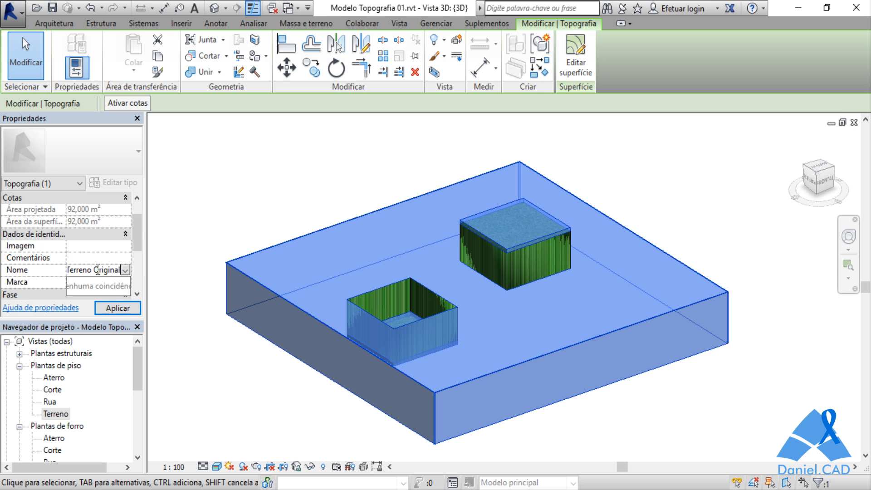
click(108, 309)
click(228, 220)
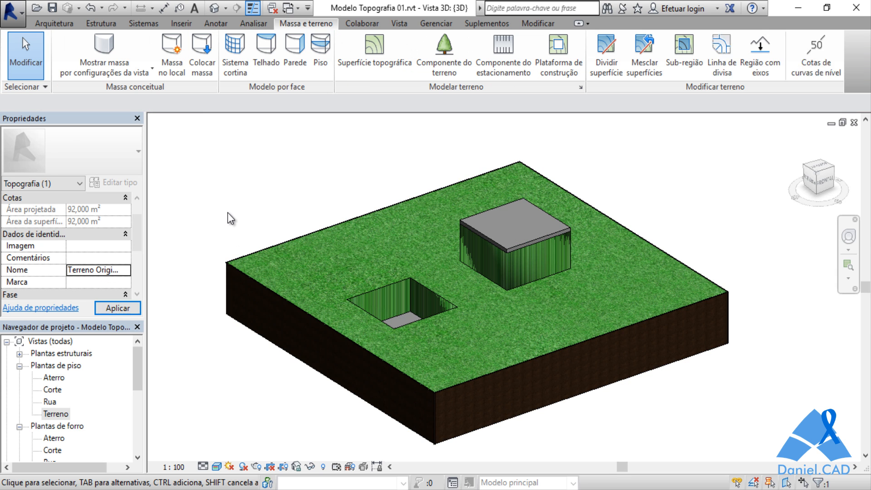
Step: Name the topography surface under the excavation pad Corte and apply it
click(401, 306)
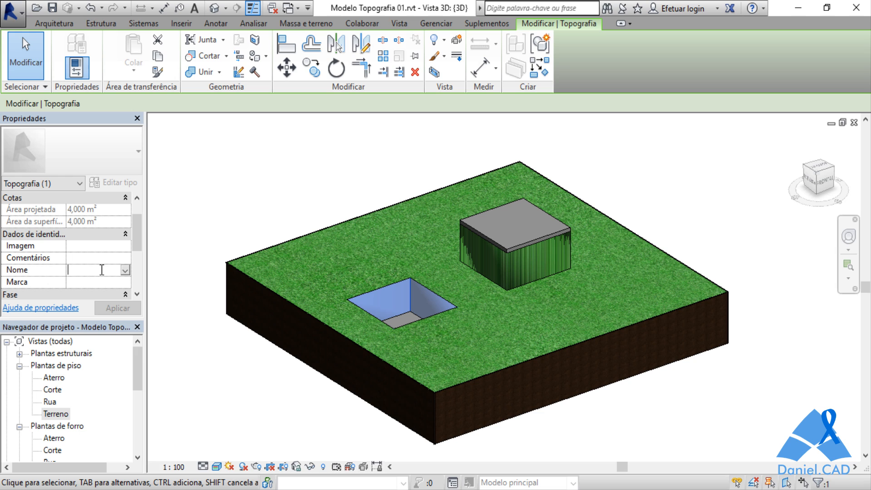
click(101, 270)
text(Corte)
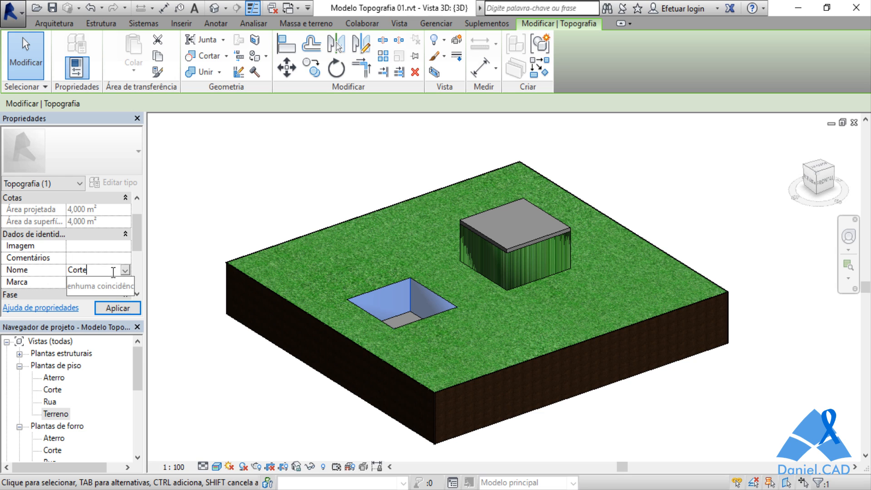
click(120, 308)
click(236, 191)
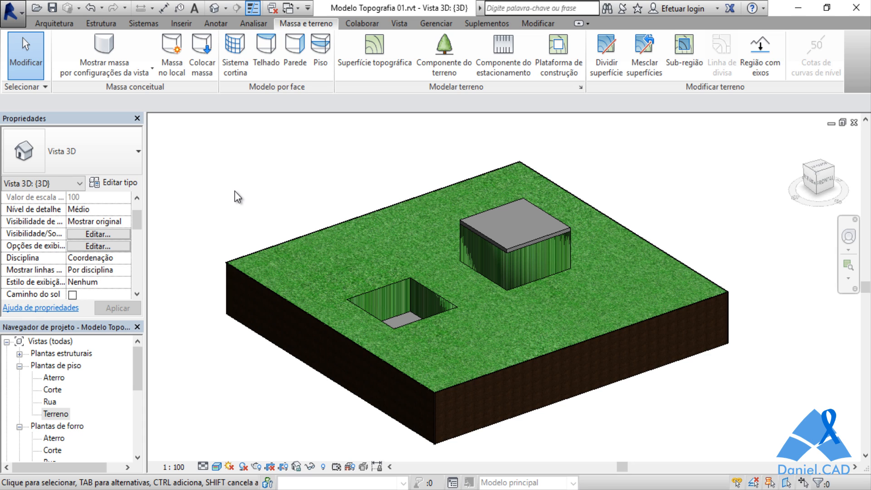
click(428, 299)
click(317, 203)
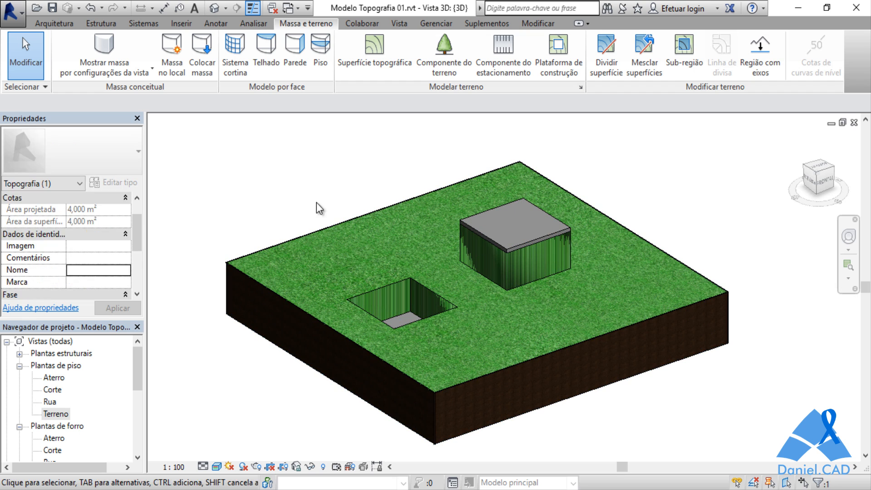
Step: Name the topography surface under the raised pad Aterro and apply it
click(493, 263)
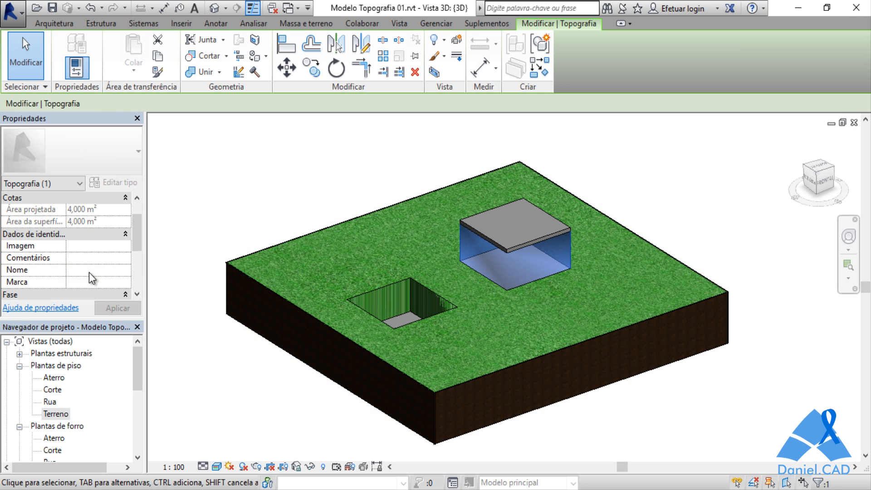
click(90, 270)
text(Ate)
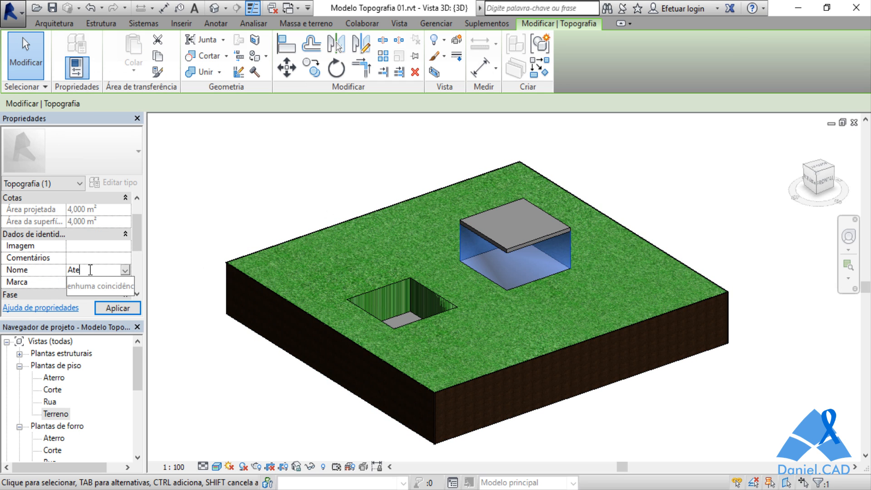
text(rro)
click(128, 308)
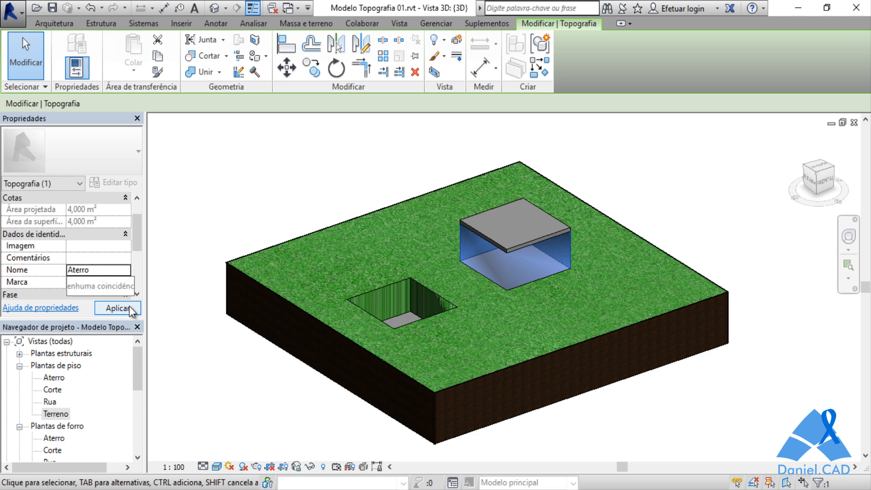
click(213, 232)
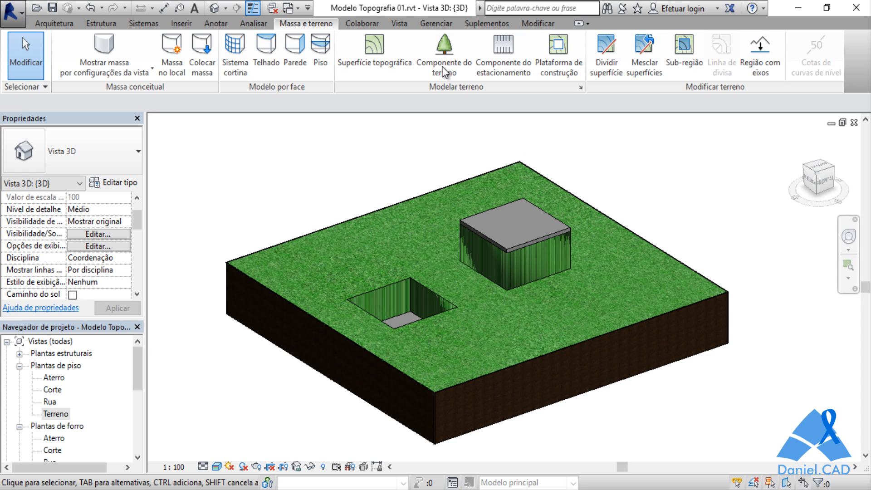
Step: Create a new building-component schedule for the Topografia category in the Construção nova phase
click(399, 23)
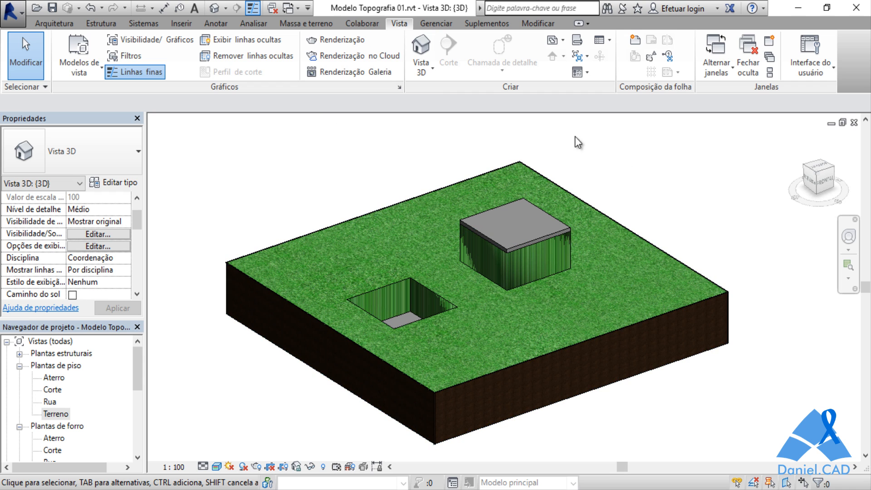
click(611, 40)
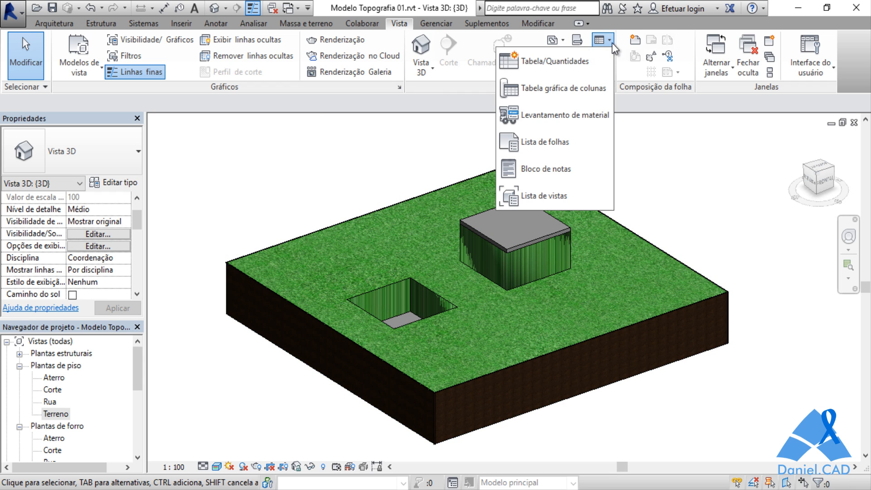
click(570, 67)
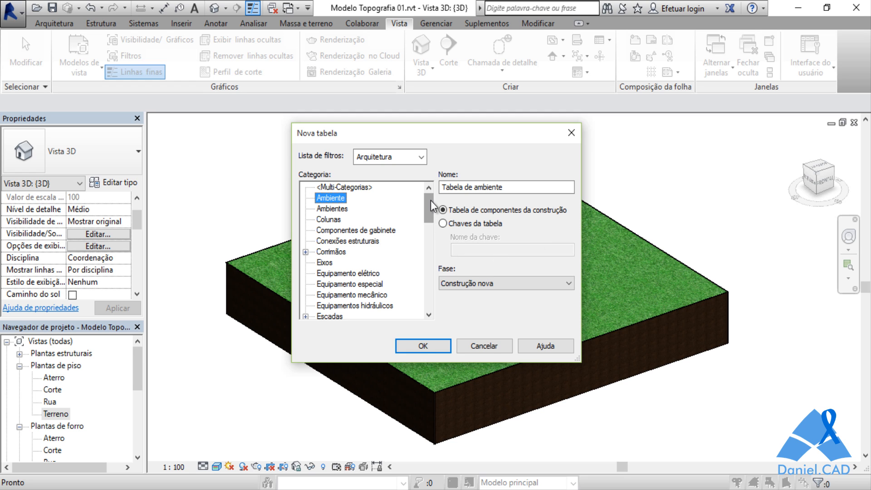
drag(431, 200, 424, 317)
click(341, 263)
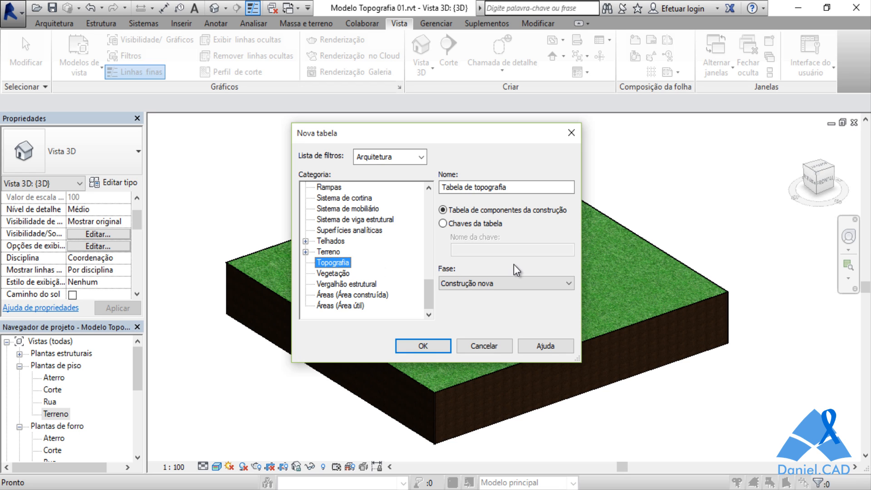
click(441, 348)
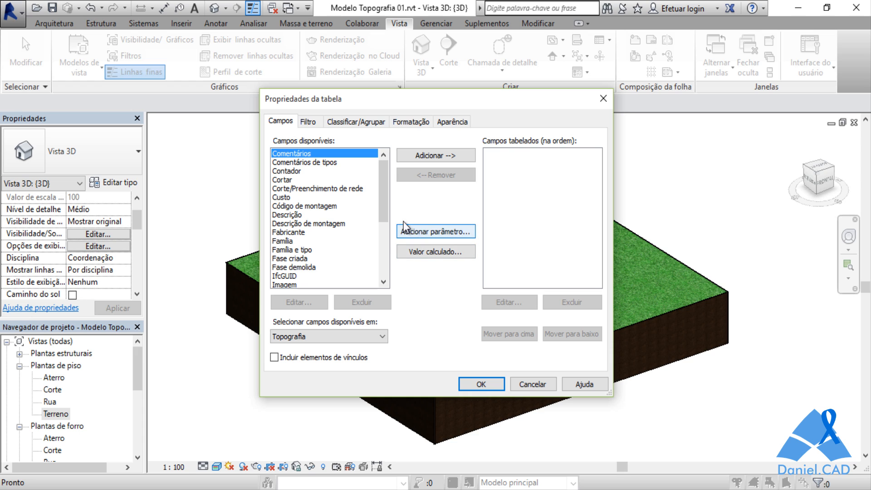
Step: Add the Nome and Cortar fields to the topography schedule
drag(387, 194, 386, 231)
click(291, 241)
scroll(377, 230, down, 2)
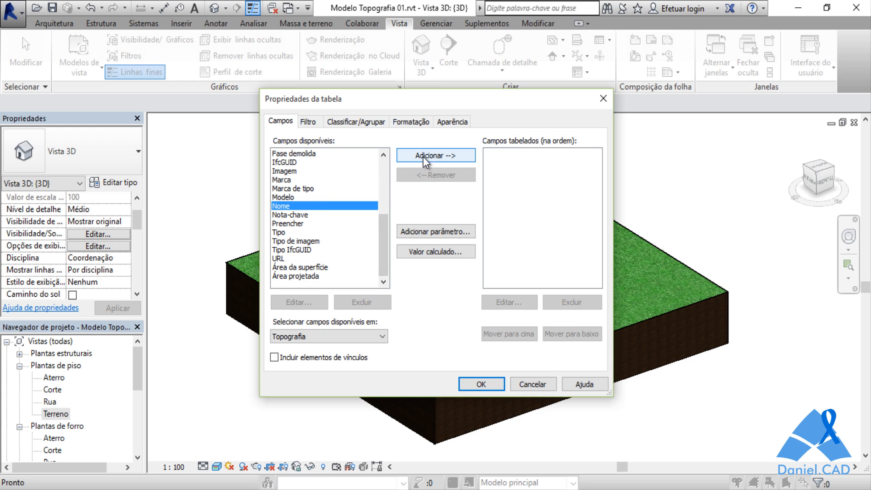
click(459, 157)
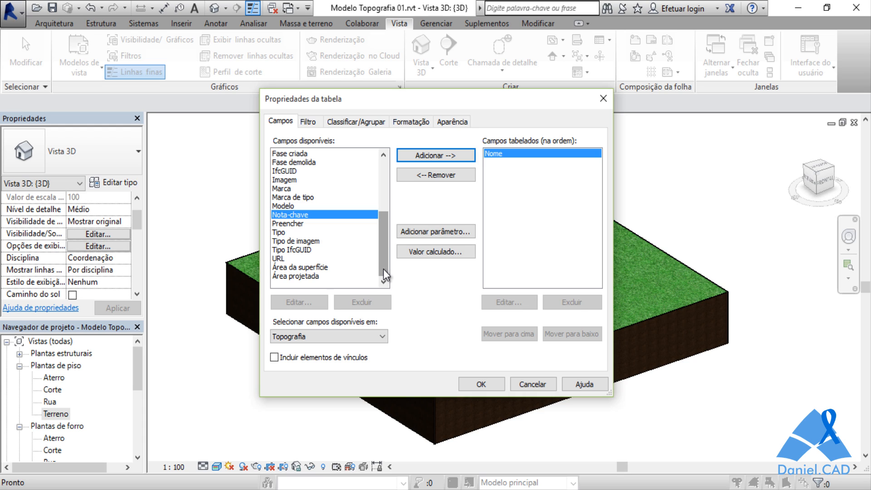
drag(383, 272, 391, 211)
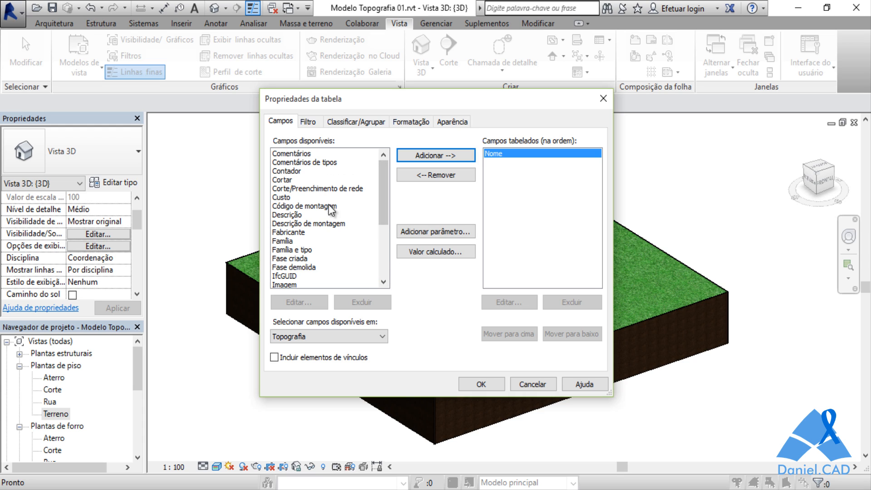
click(281, 181)
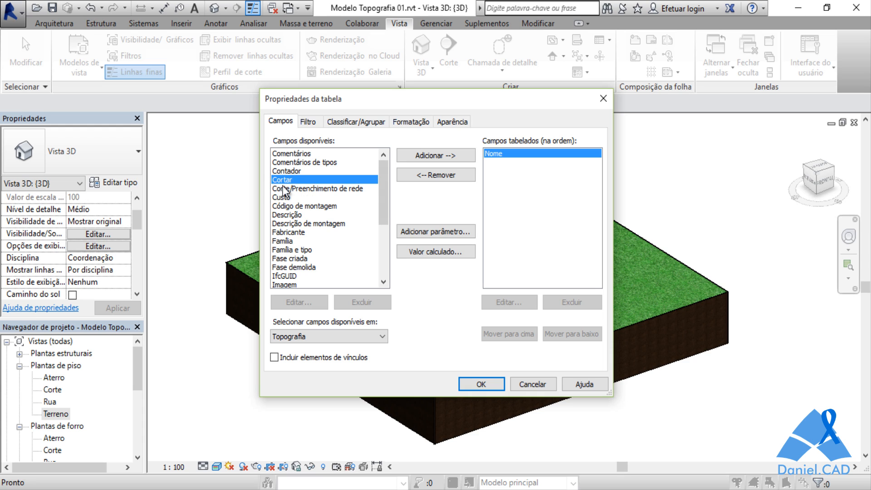
click(434, 155)
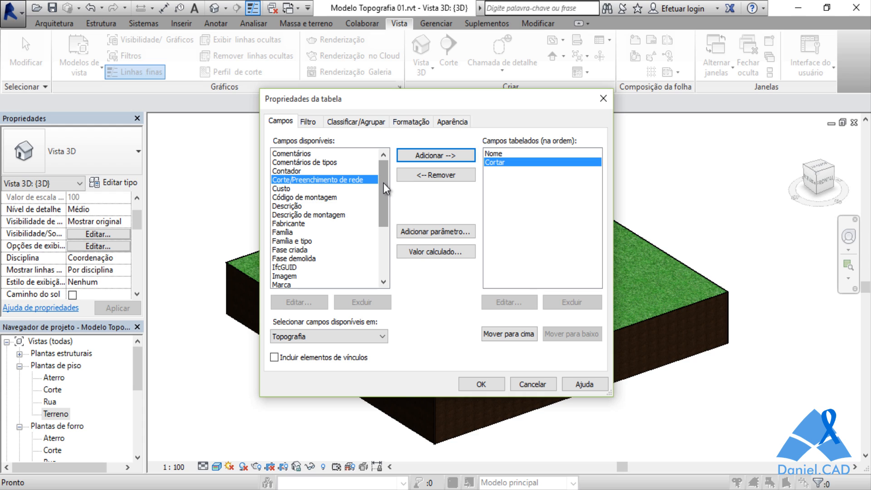
Step: Complete the schedule with the Preencher, Área da superfície and Área projetada fields and widen its Nome column
drag(386, 175, 390, 237)
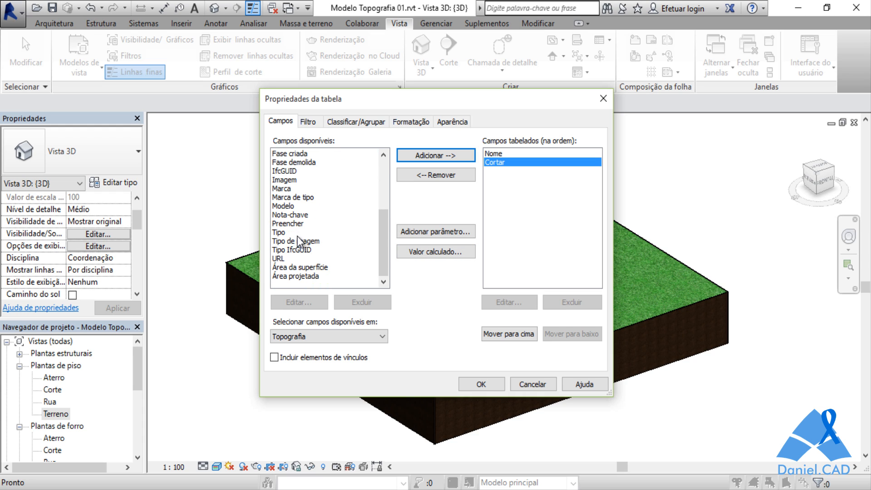
click(297, 224)
click(467, 157)
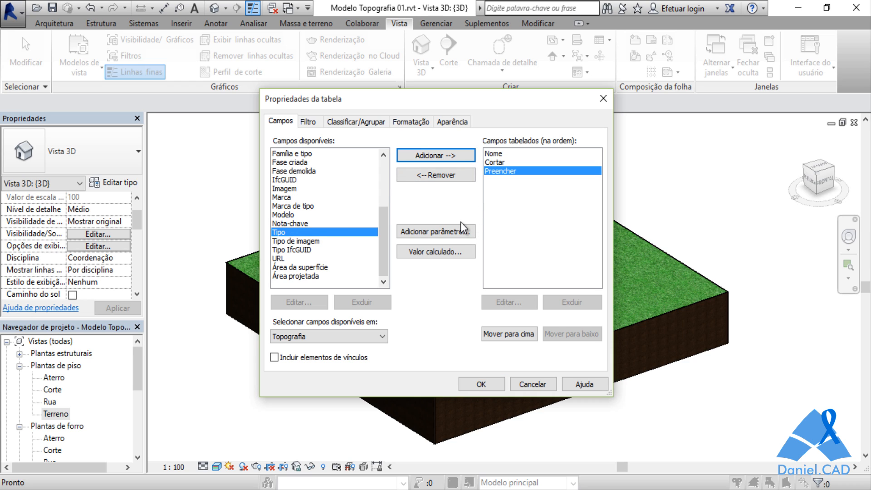
click(315, 266)
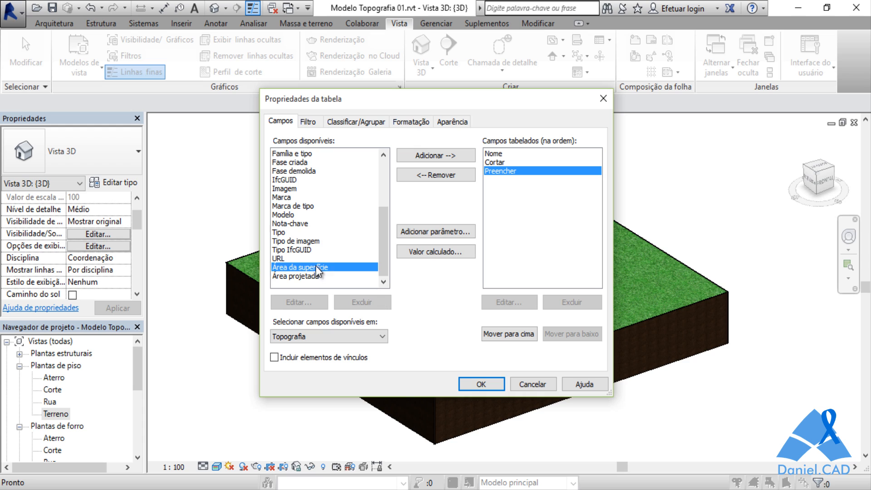
click(449, 158)
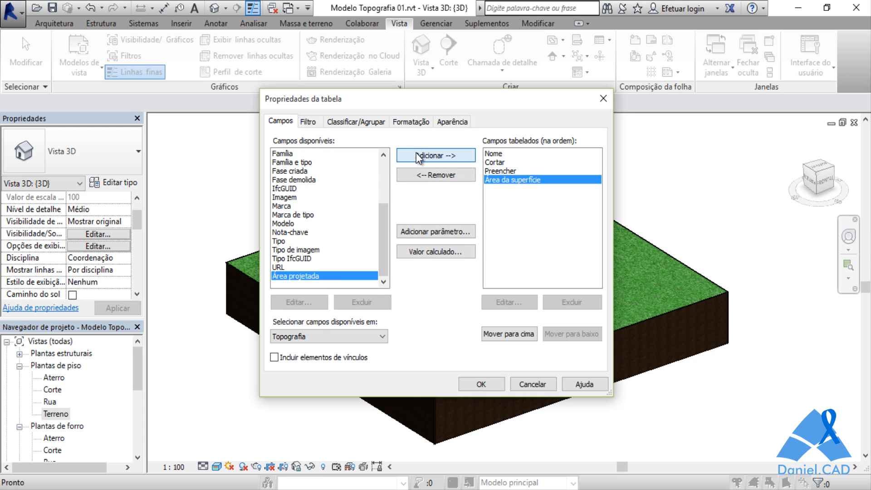
click(450, 157)
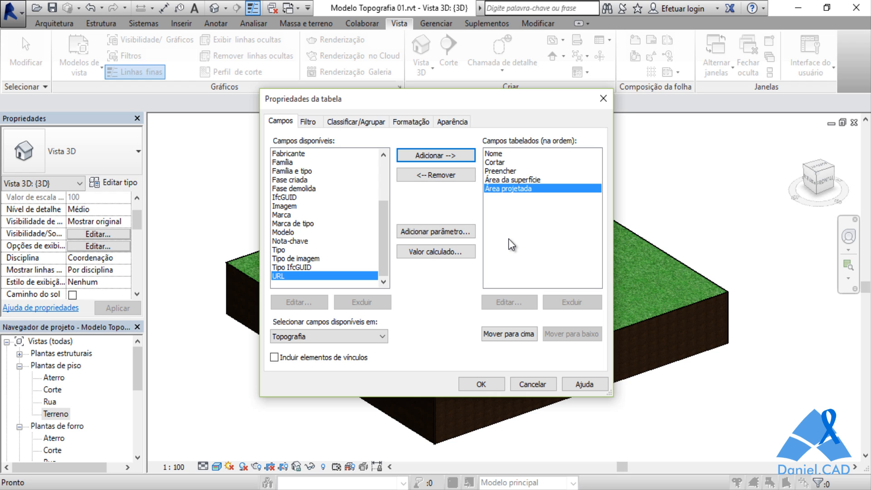
click(476, 386)
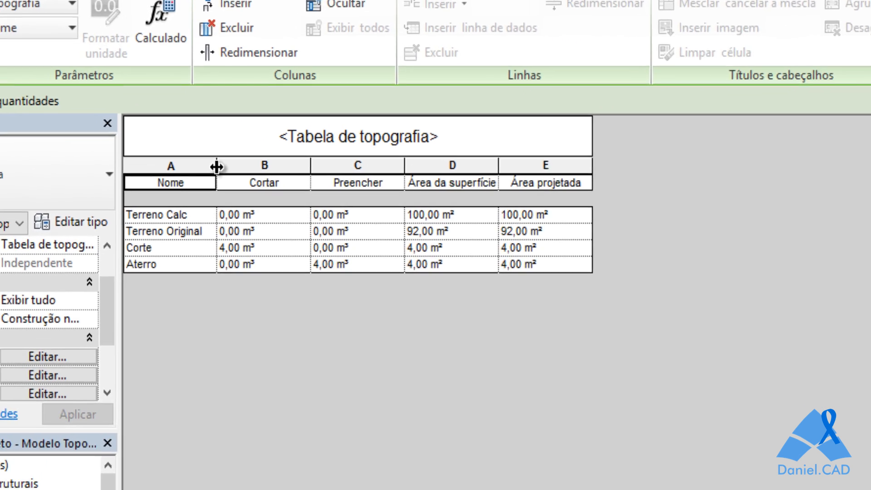
drag(217, 167, 272, 166)
Step: Examine the cut, fill and area values of the Terreno Calc and Terreno Original rows in the schedule
click(223, 220)
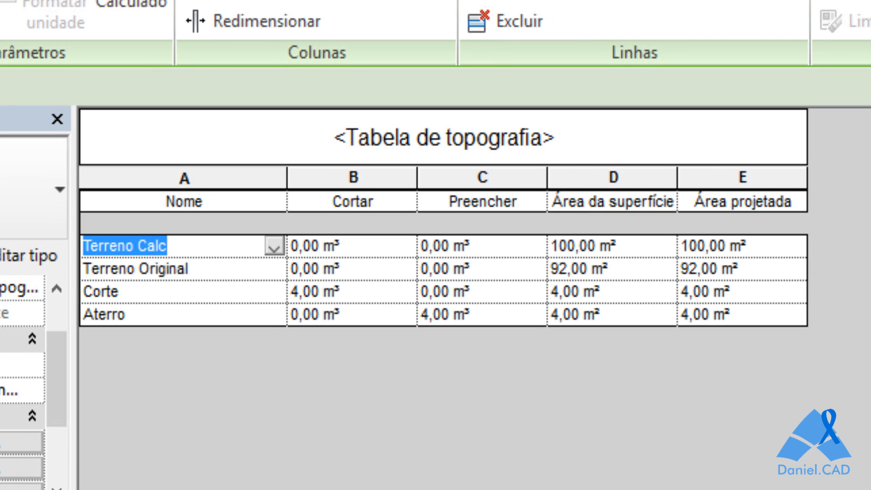
click(367, 246)
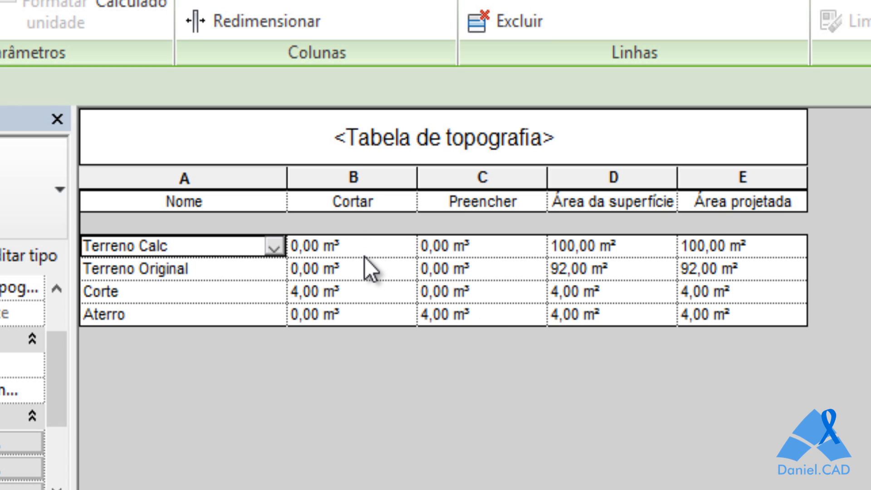
click(491, 250)
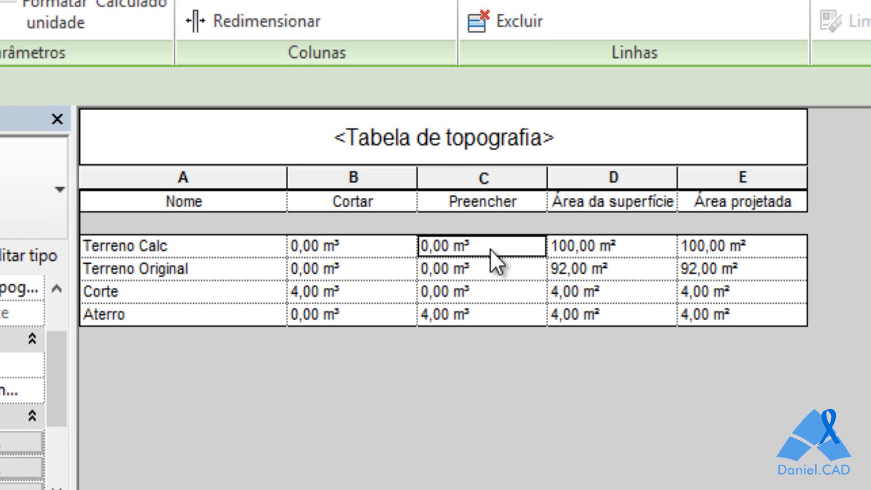
click(663, 248)
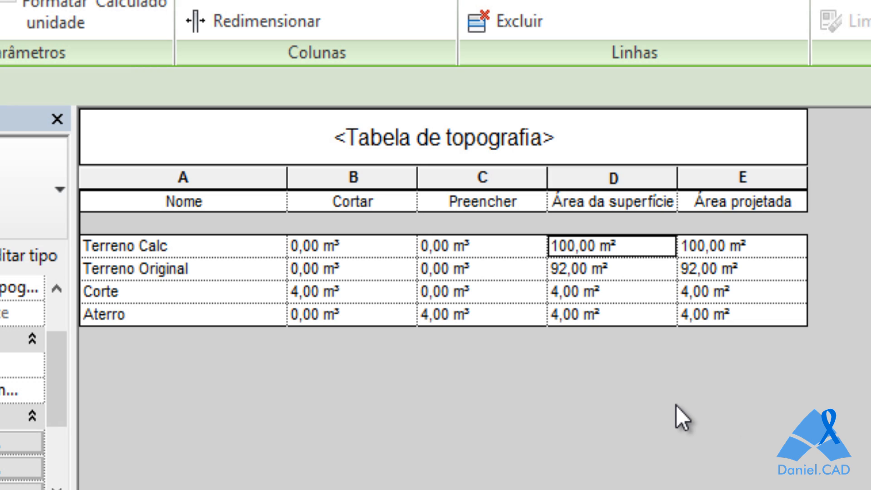
click(264, 273)
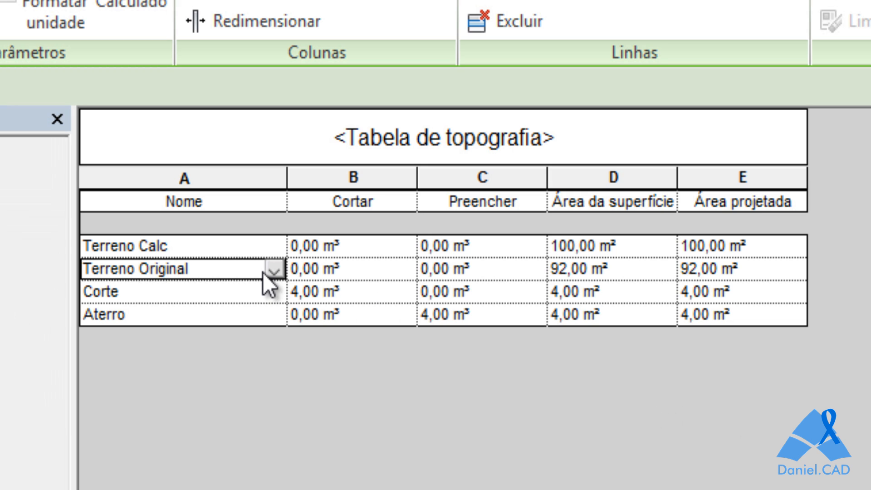
click(351, 273)
click(478, 273)
click(354, 273)
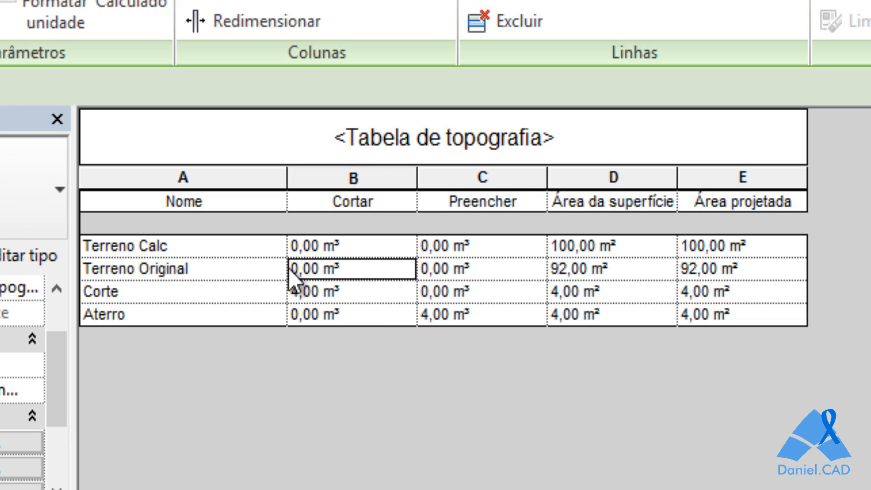
click(619, 267)
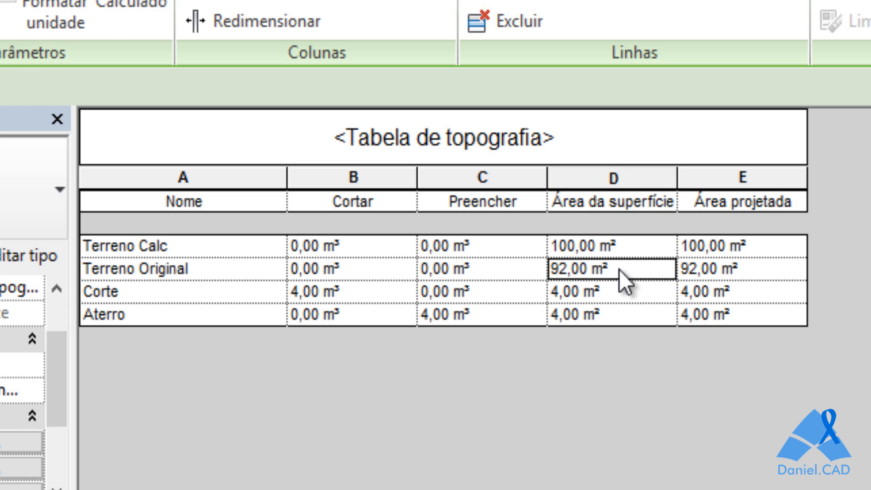
Step: Compare the cut volume of the Corte row with the fill volume of the Aterro row
click(219, 293)
click(220, 293)
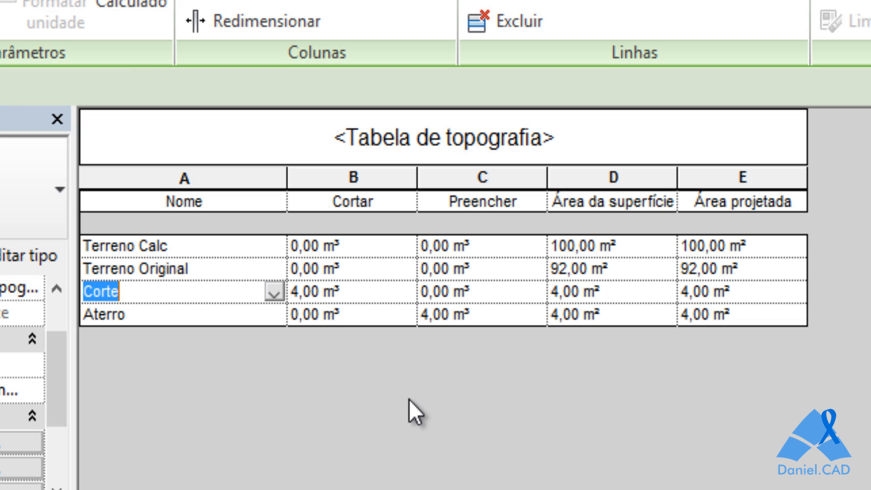
click(243, 315)
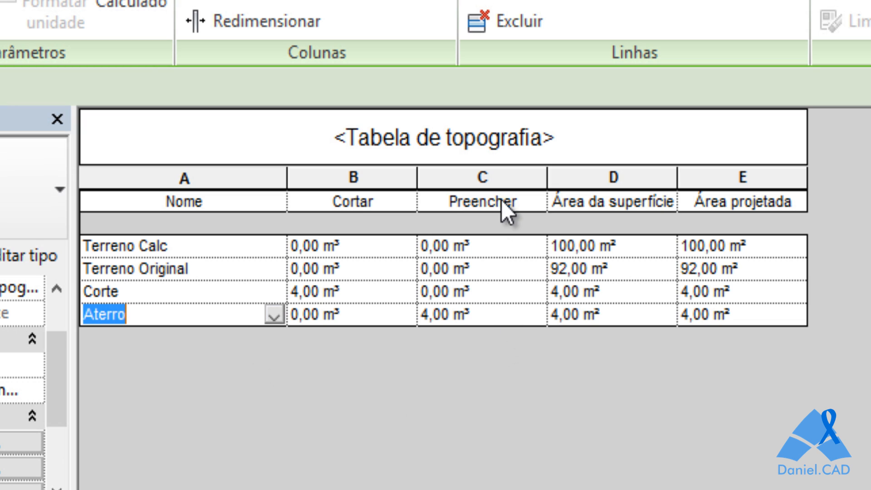
click(484, 318)
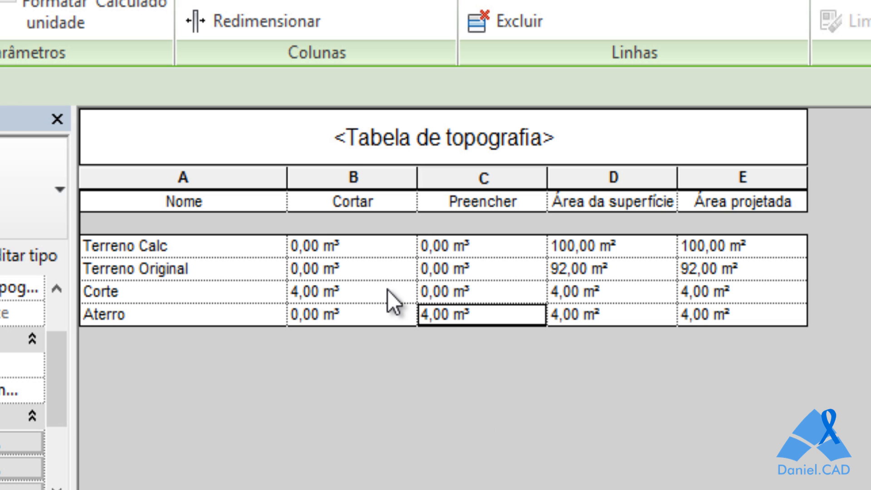
click(397, 298)
click(420, 310)
click(400, 297)
click(422, 317)
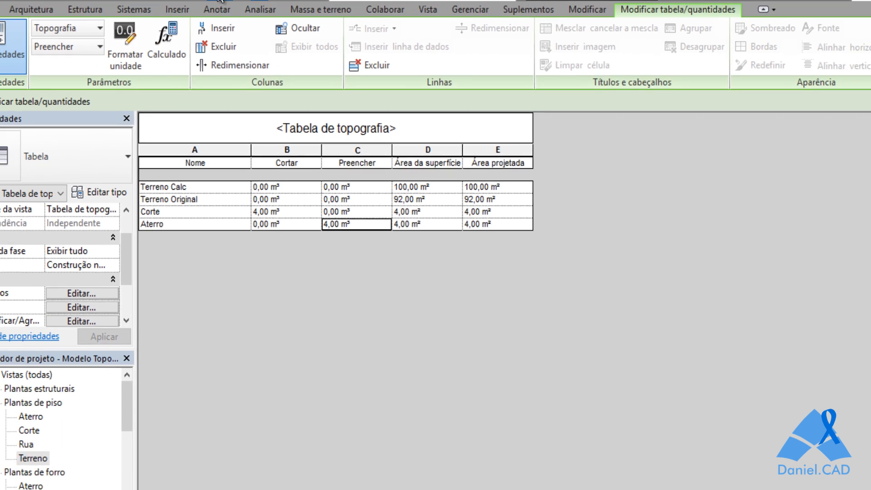
Step: Return to the 3D view and set the raised pad's height offset to 0,86
click(215, 8)
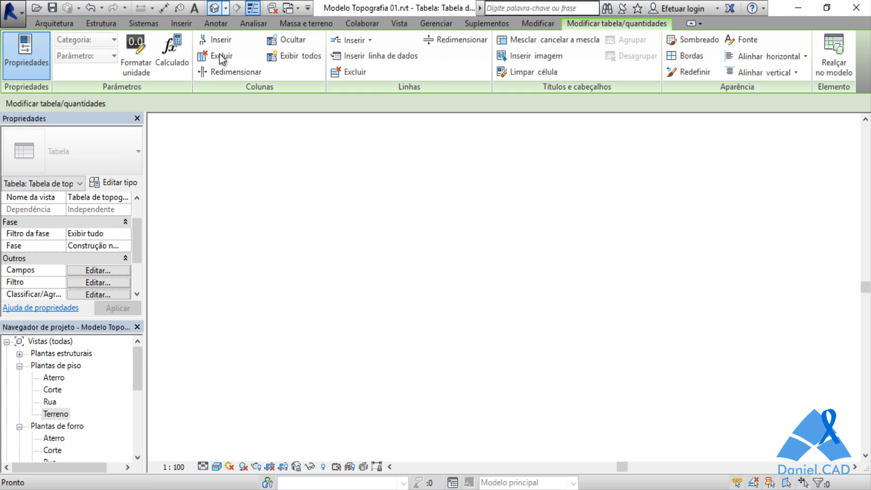
click(352, 244)
click(592, 166)
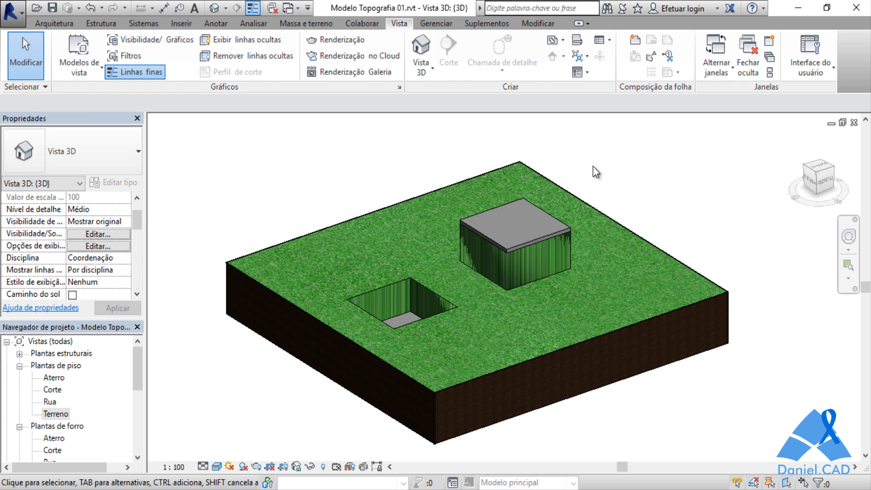
click(543, 238)
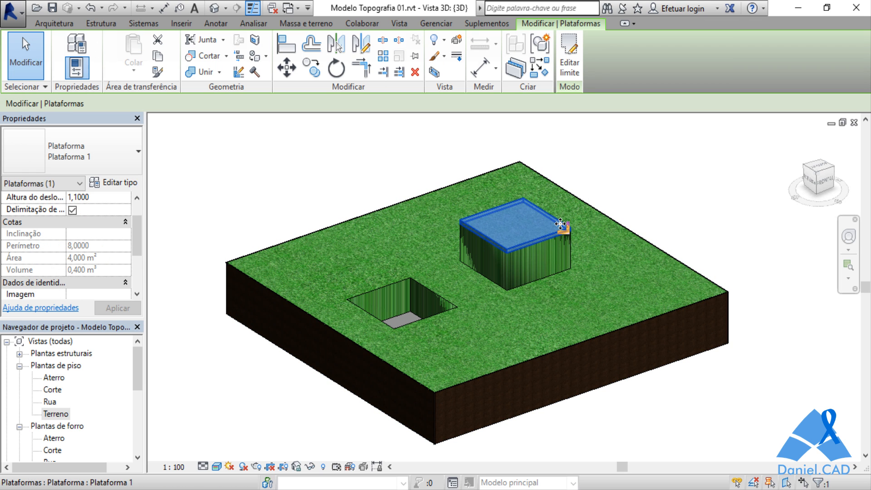
click(114, 197)
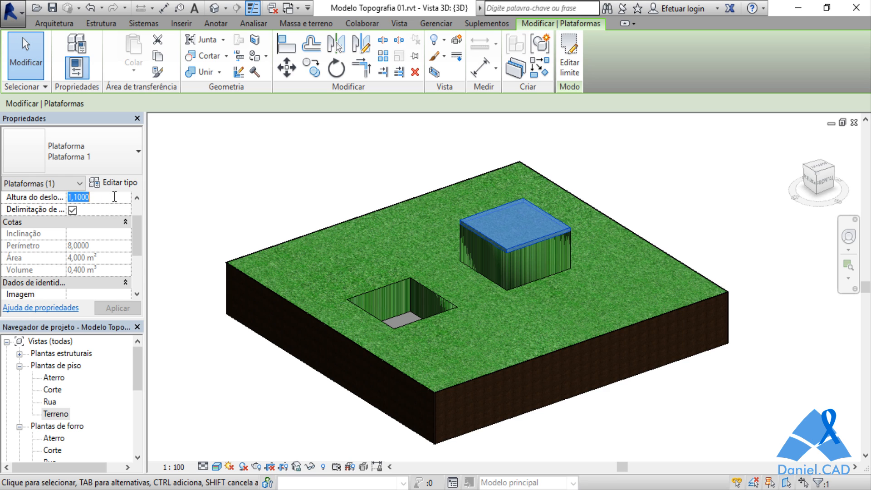
text(0,86)
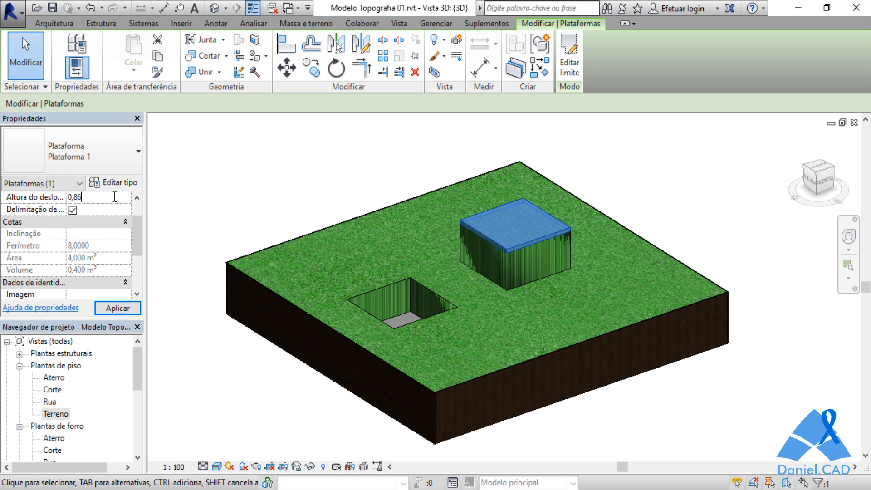
key(Return)
click(117, 308)
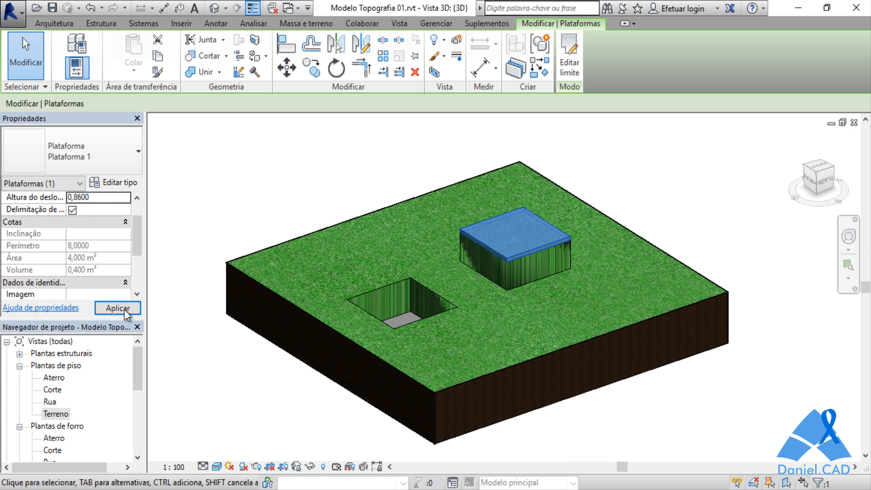
click(247, 181)
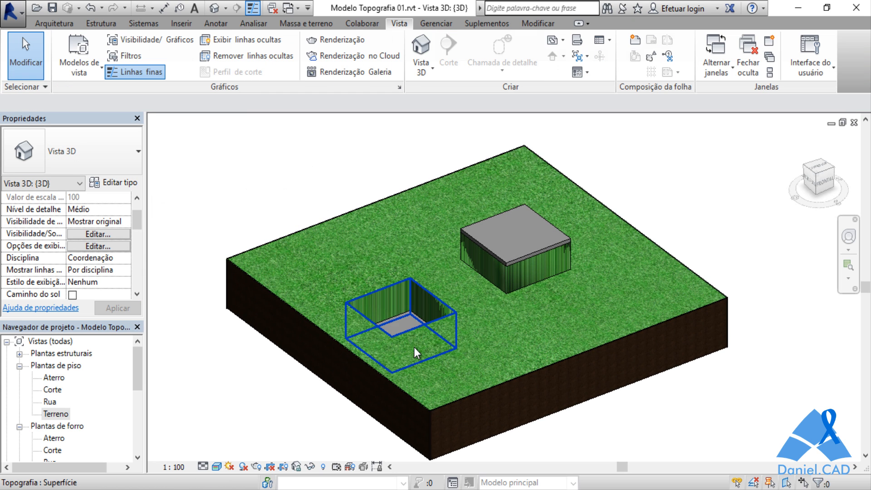
Step: Set the sunken pad's height offset to -0,62
click(412, 322)
key(Escape)
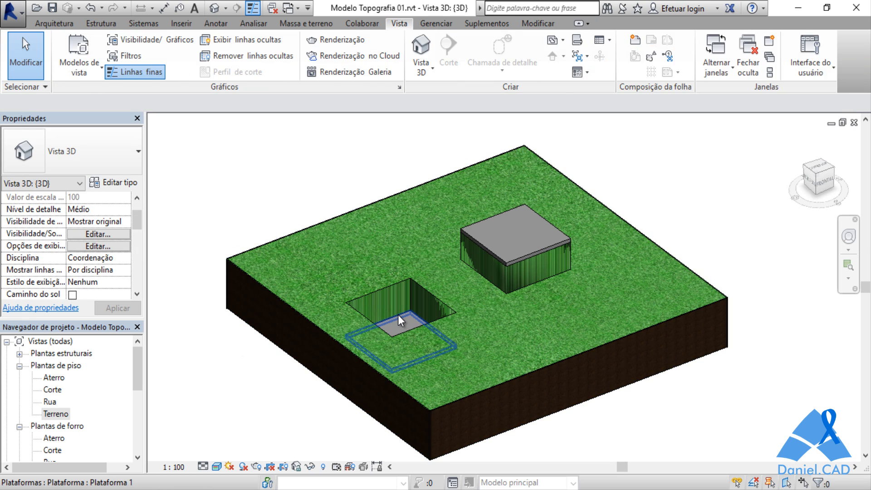
click(399, 315)
click(115, 197)
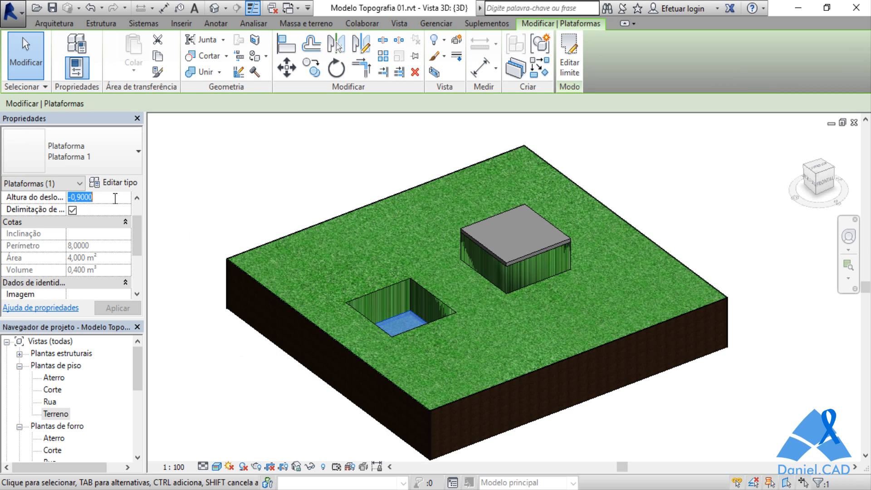
text(-0,62)
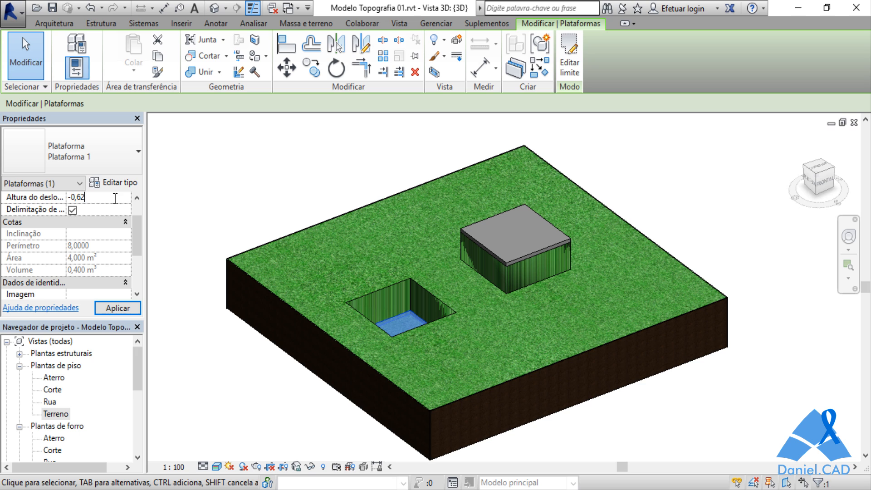
click(117, 308)
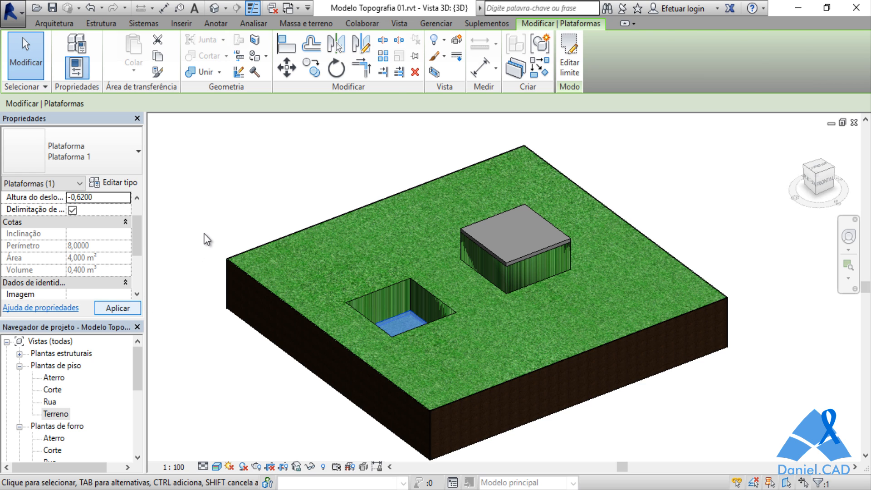
key(Escape)
Step: Open the Corte 1 section view showing both pads cut through the terrain
click(63, 414)
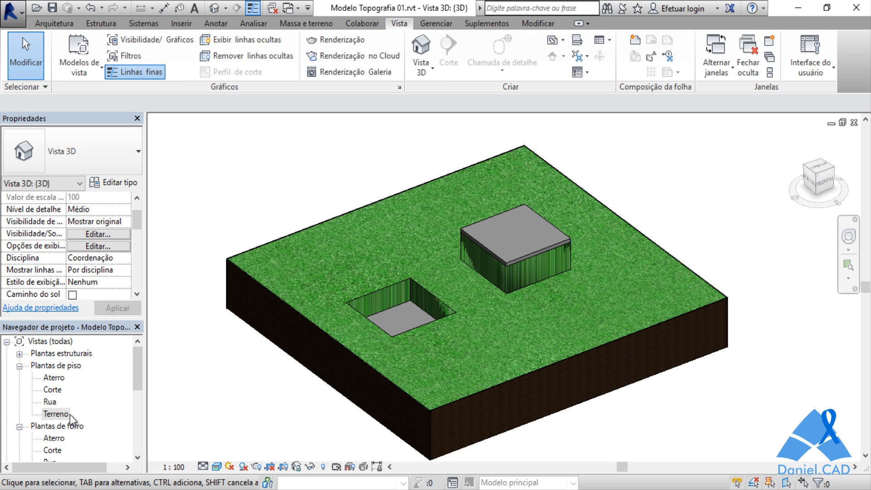
double_click(45, 417)
double_click(290, 257)
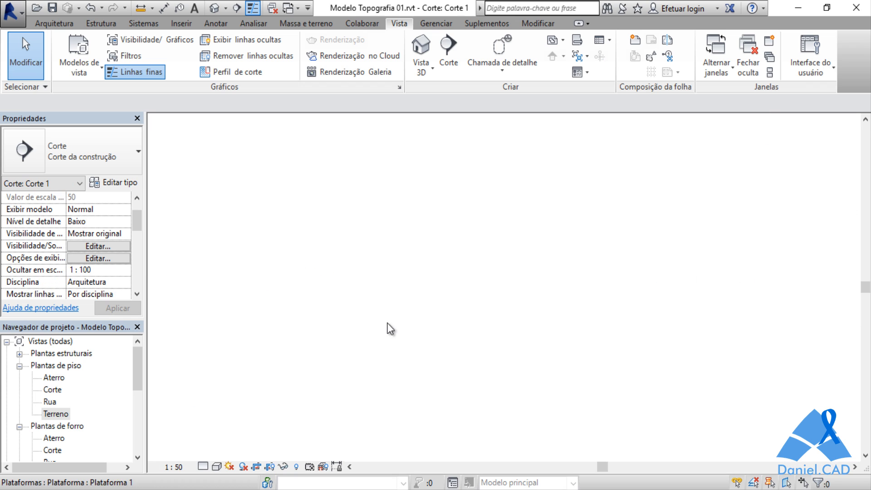
scroll(432, 236, down, 1)
middle_drag(432, 237, 452, 271)
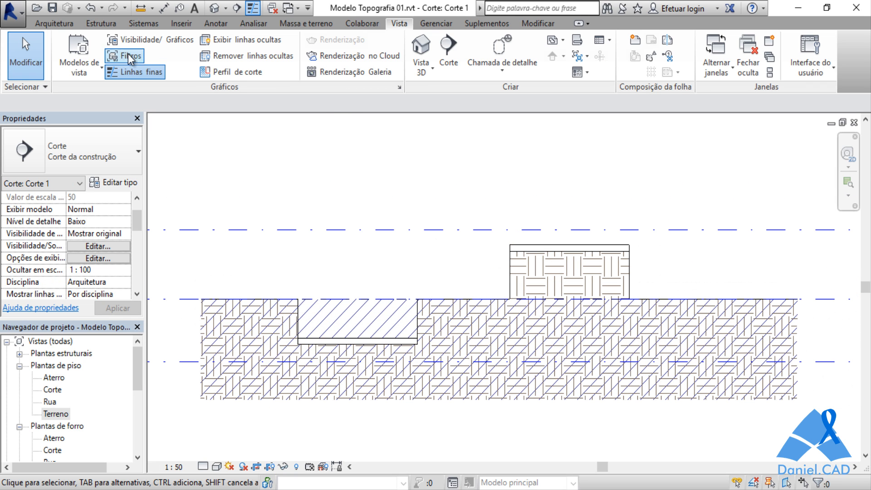
Step: Add aligned dimensions for the sunken pad's depth and the raised pad's height relative to the ground line
click(216, 23)
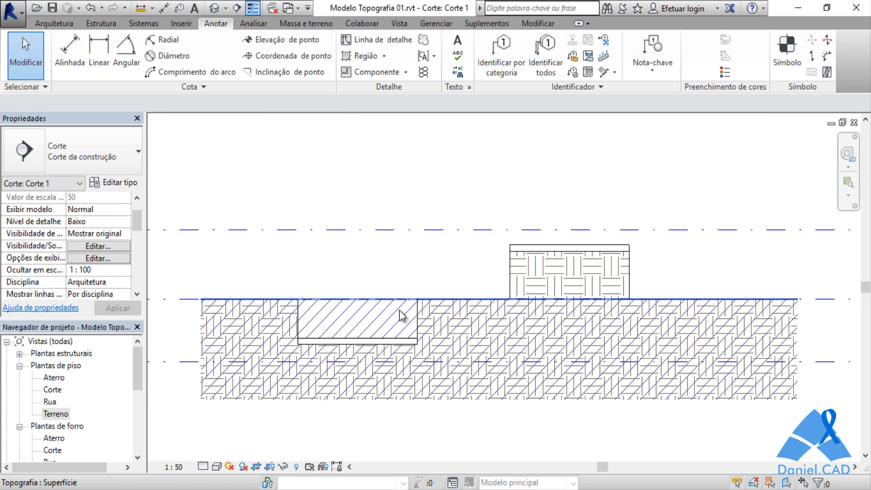
key(d)
key(i)
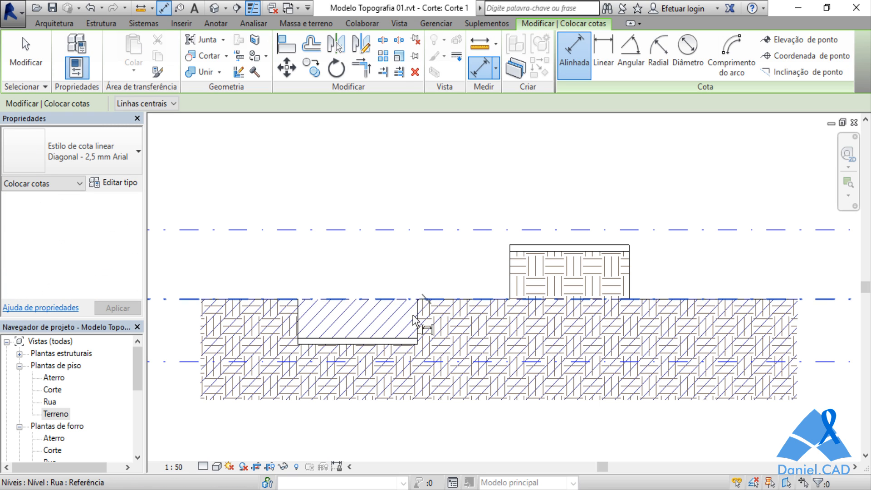
click(405, 337)
click(406, 322)
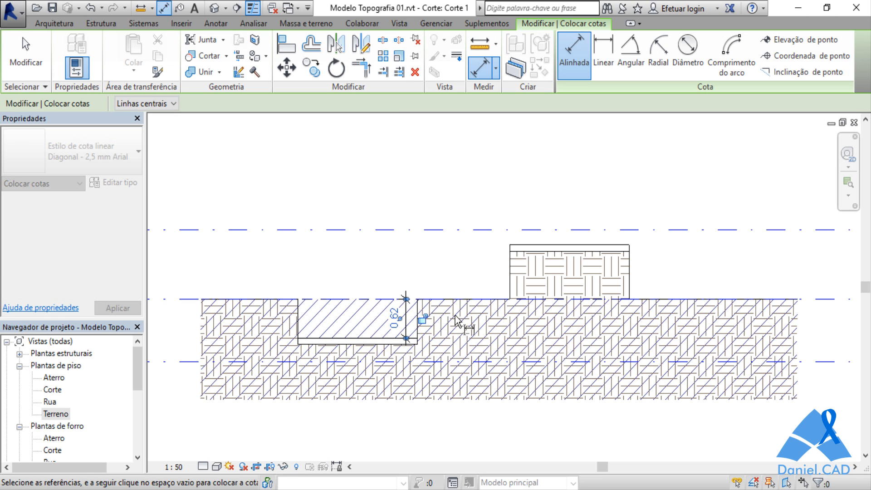
click(532, 246)
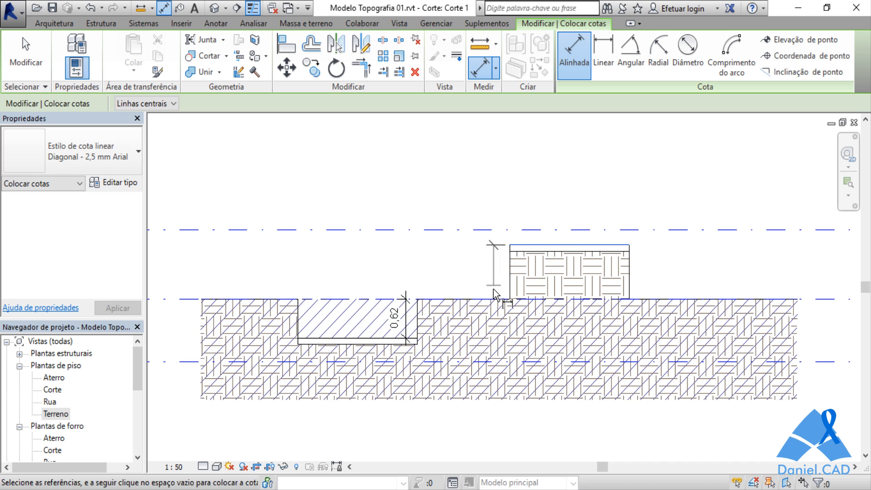
click(495, 299)
click(488, 273)
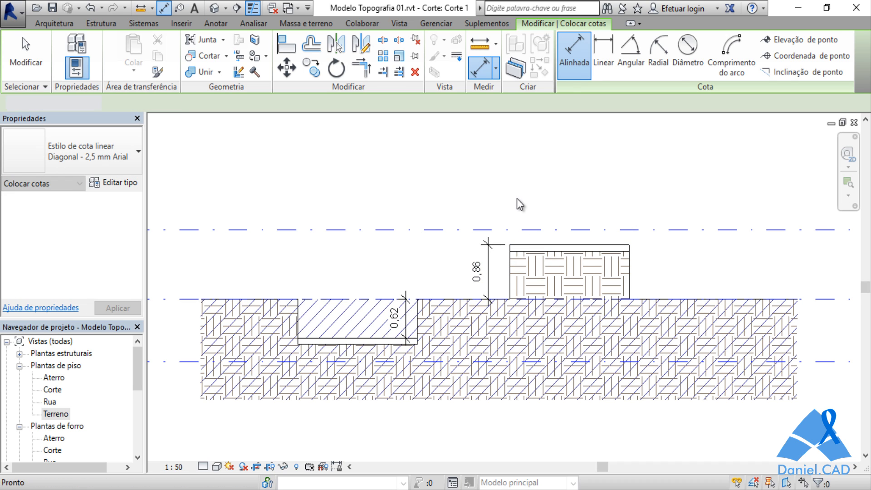
key(Escape)
key(Escape)
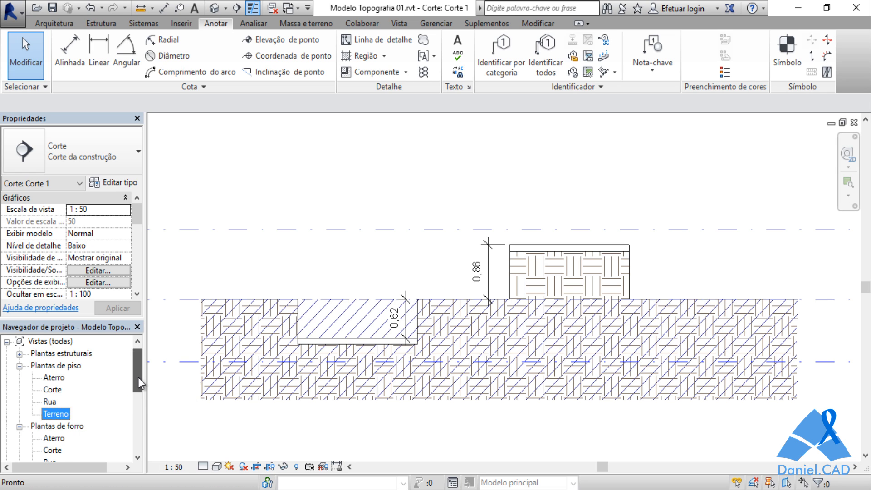
Step: Open the Tabela de topografia schedule from the project's schedules and quantities
drag(138, 377, 142, 429)
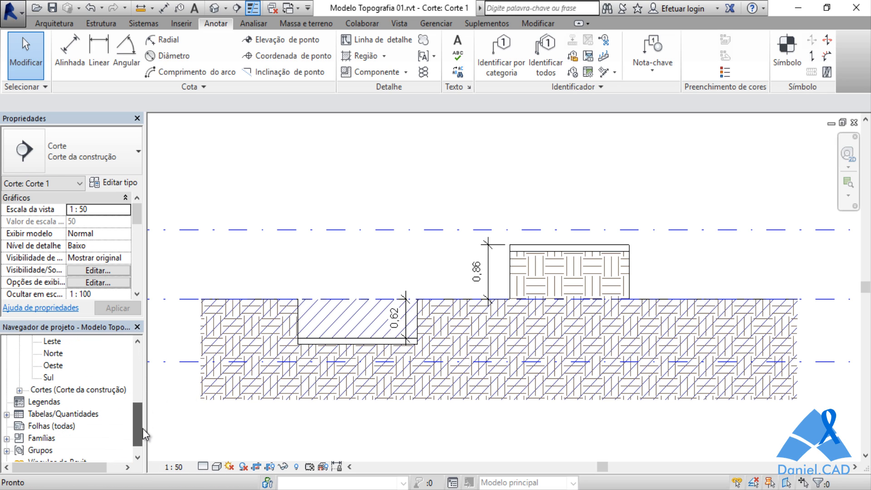
click(7, 415)
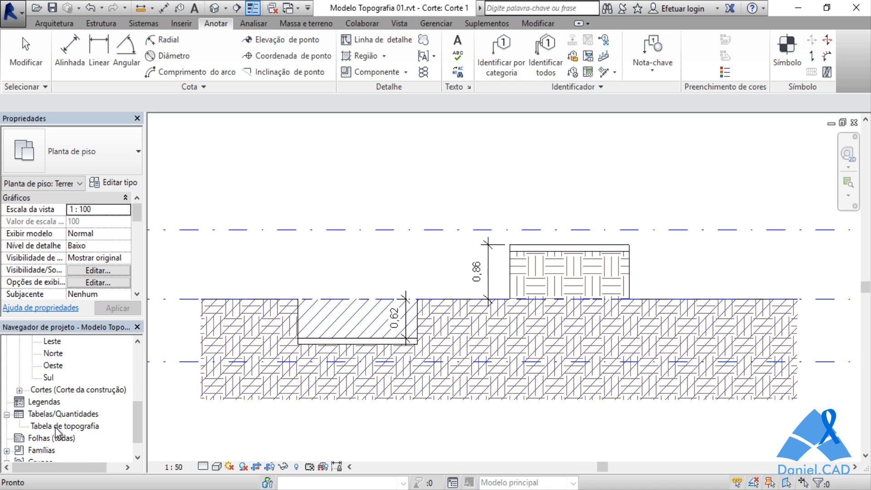
double_click(84, 427)
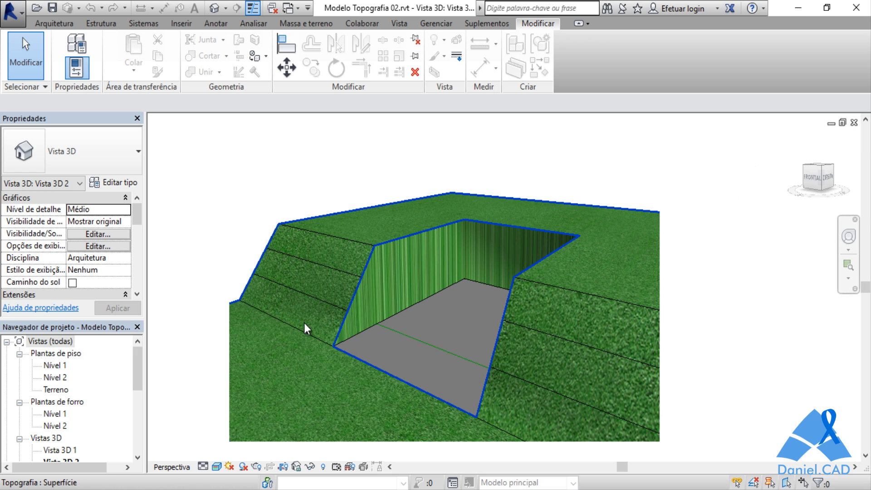
Step: Open the Terreno floor plan of Modelo Topografia 02 and examine the terrain, slope and pad dimensions
click(56, 390)
double_click(55, 391)
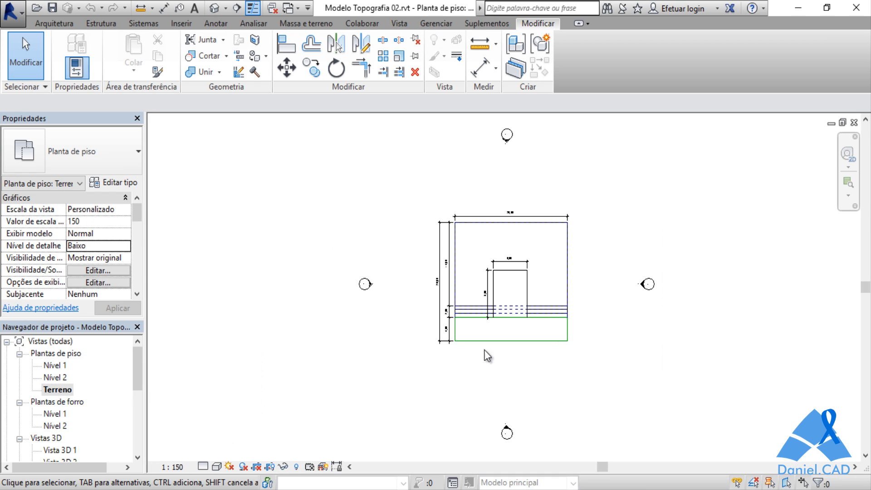
scroll(580, 289, up, 1)
middle_drag(519, 238, 507, 256)
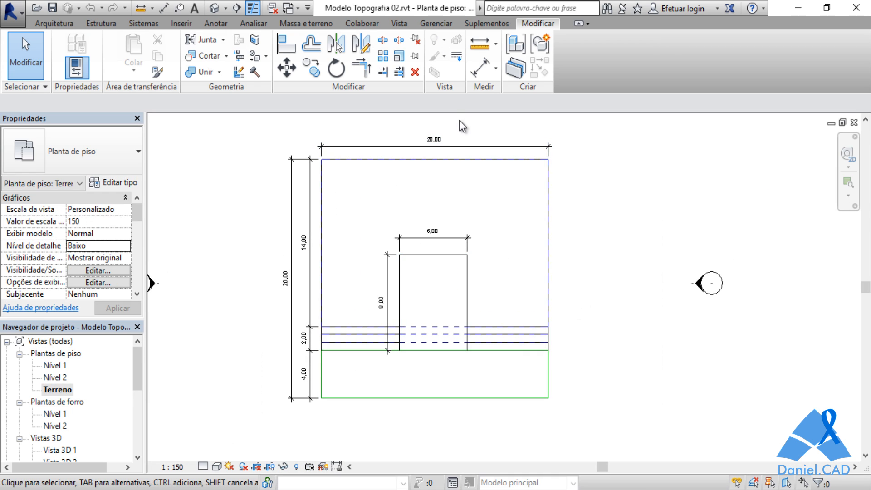
middle_drag(449, 262, 435, 285)
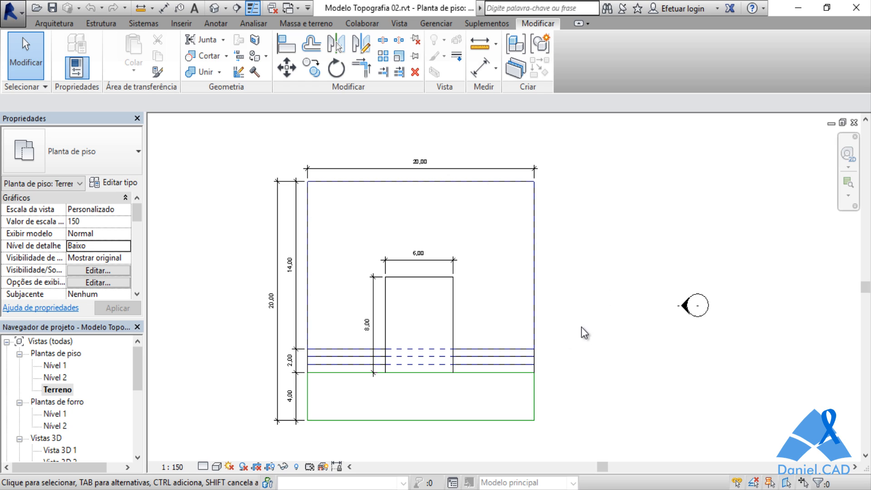
scroll(415, 395, up, 2)
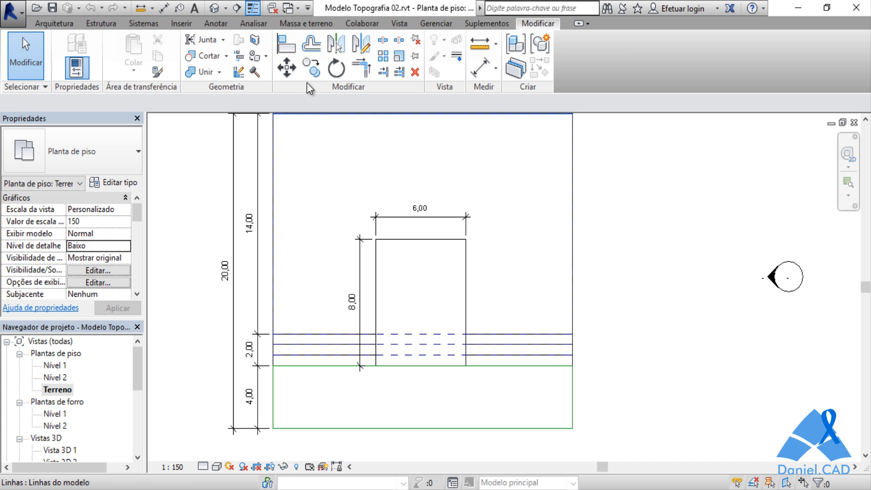
Step: Open the 3D view and place the Notepad file Ref Aterro e Corte Revit.txt beside the excavated pad
click(214, 7)
shift+middle_drag(402, 193, 353, 401)
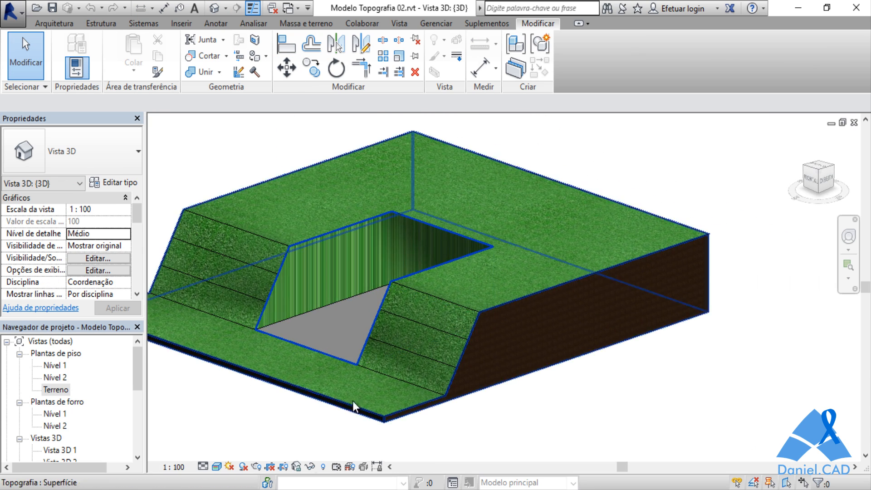
key(alt+Tab)
drag(431, 129, 688, 177)
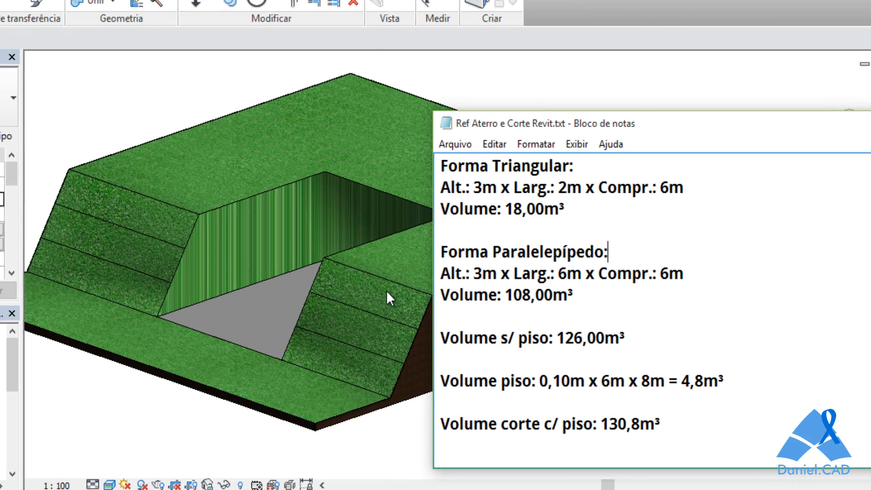
scroll(399, 295, up, 3)
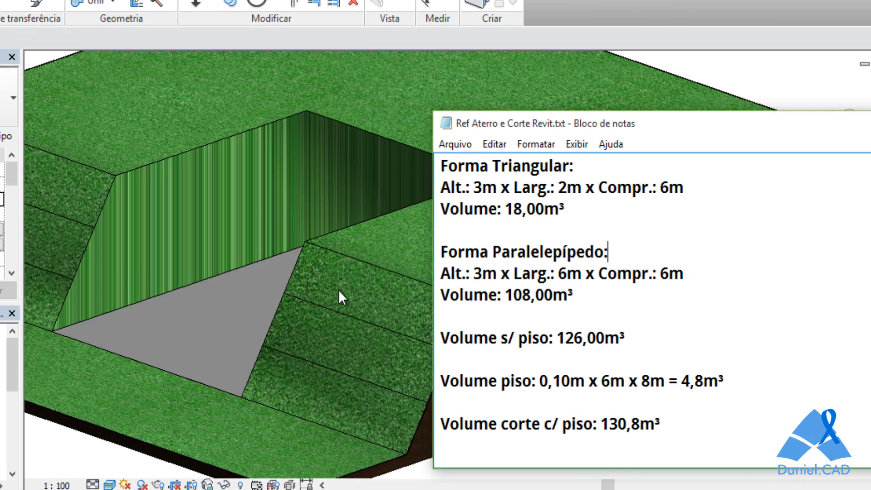
Step: Highlight the volume line of the Forma Triangular calculation in the reference notes
click(287, 260)
key(alt+Tab)
drag(565, 209, 440, 209)
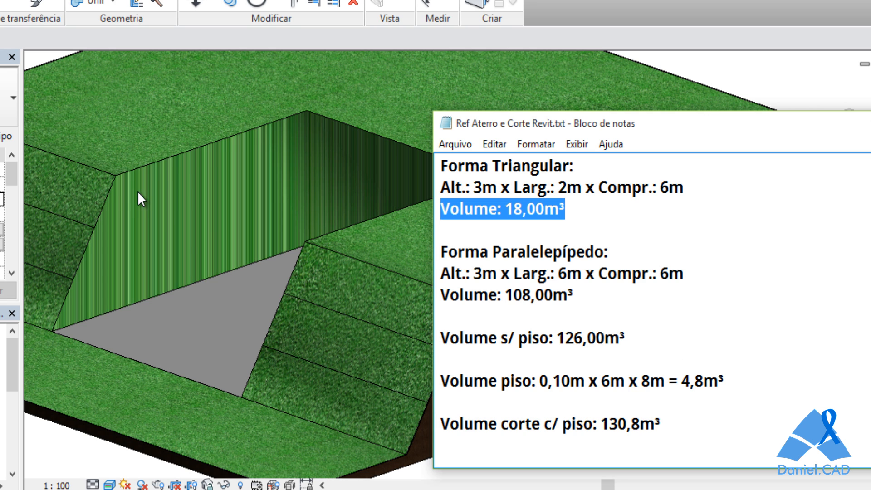
Step: Return to the Terreno floor plan and check the pad's dimensions against the reference calculation
click(117, 180)
click(311, 489)
double_click(1, 435)
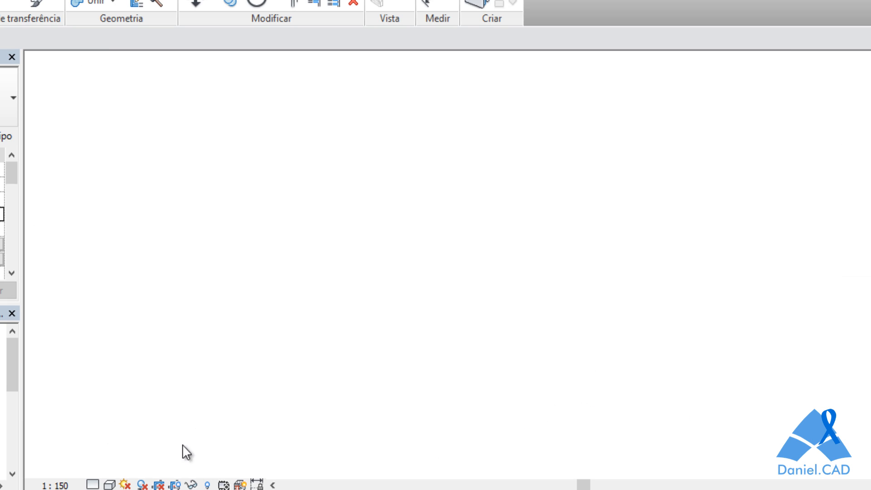
scroll(340, 231, up, 2)
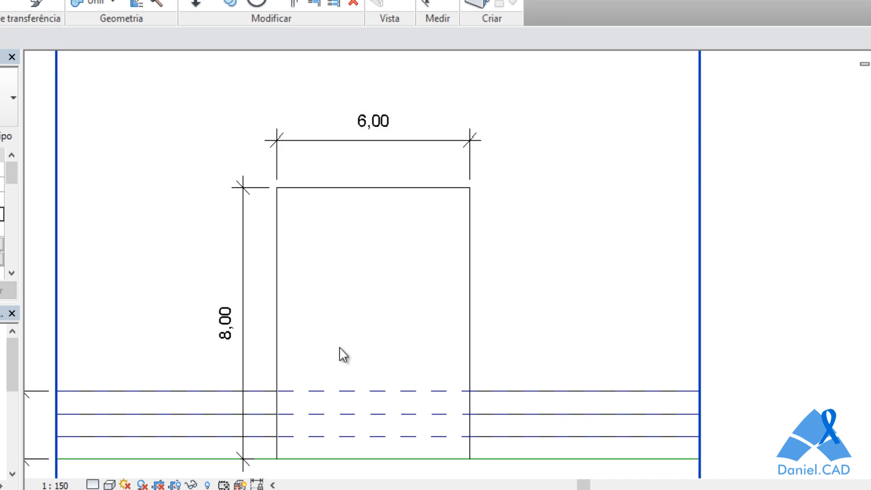
middle_drag(316, 391, 327, 357)
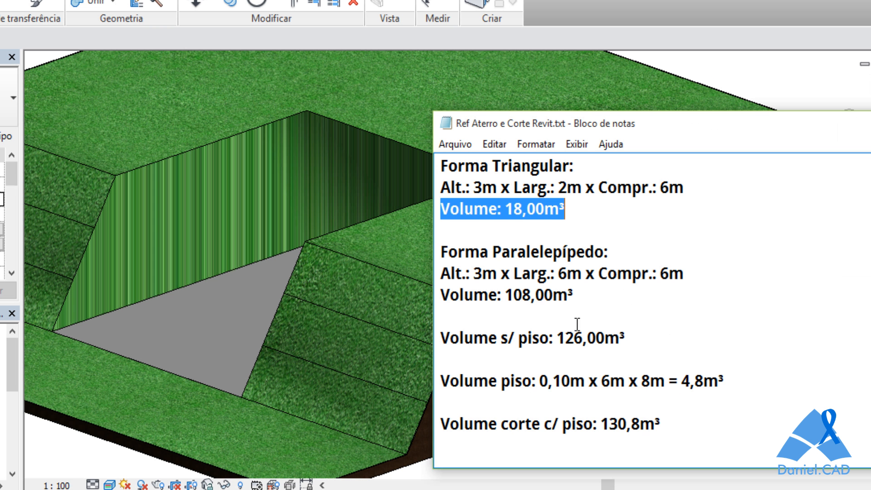
Step: Highlight the Forma Paralelepípedo volume and the Volume s/ piso line in the reference notes
click(680, 241)
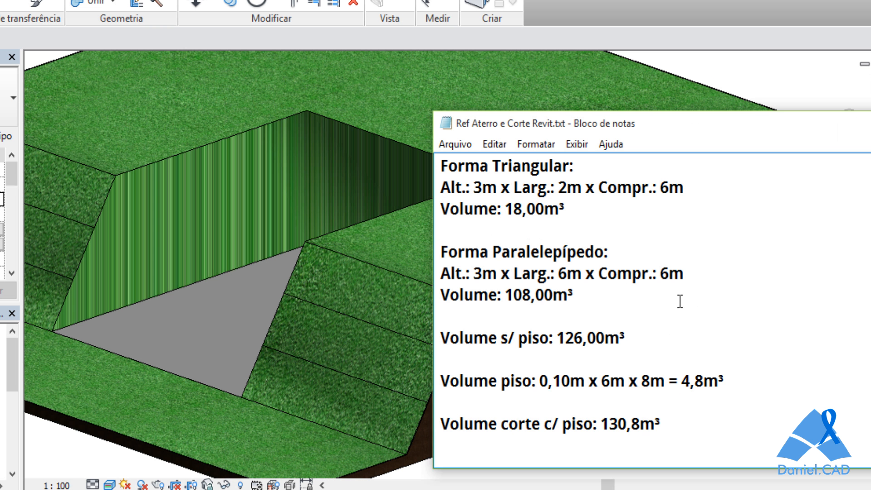
drag(575, 296, 431, 298)
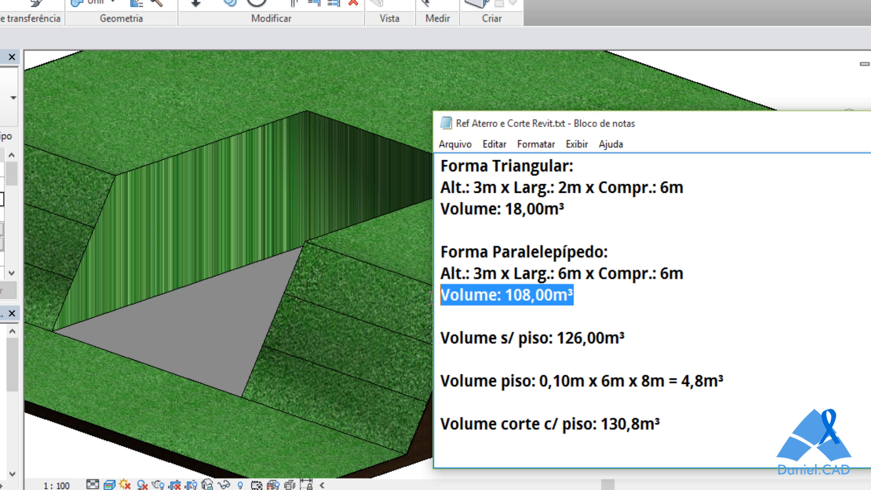
click(682, 327)
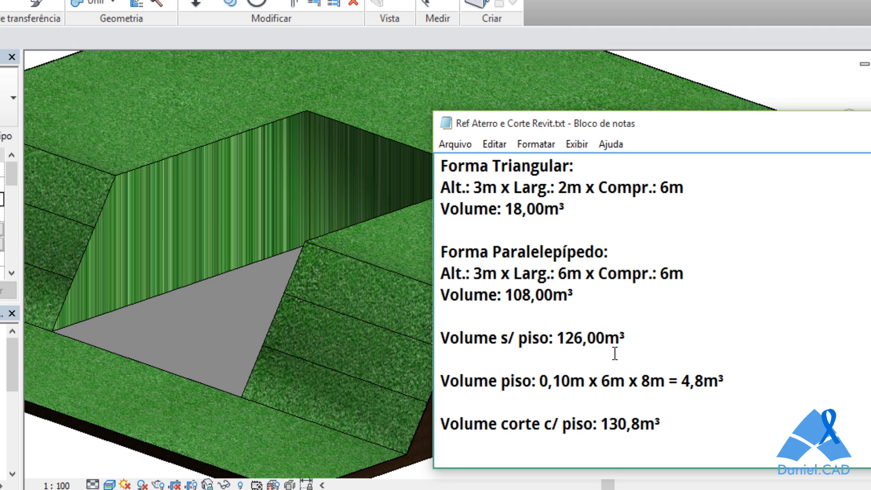
drag(630, 341, 431, 343)
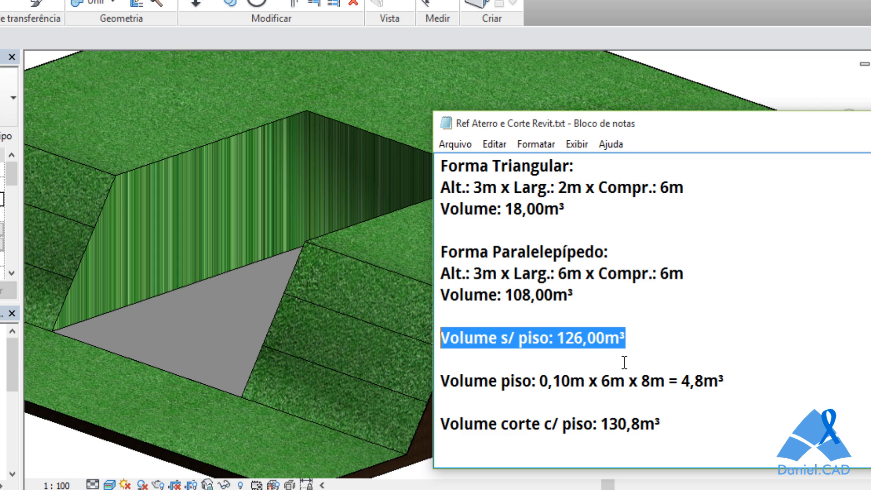
Step: Inspect the pad's floor slab and its thickness at the front edge of the excavation in 3D
scroll(132, 380, up, 5)
middle_drag(132, 380, 274, 394)
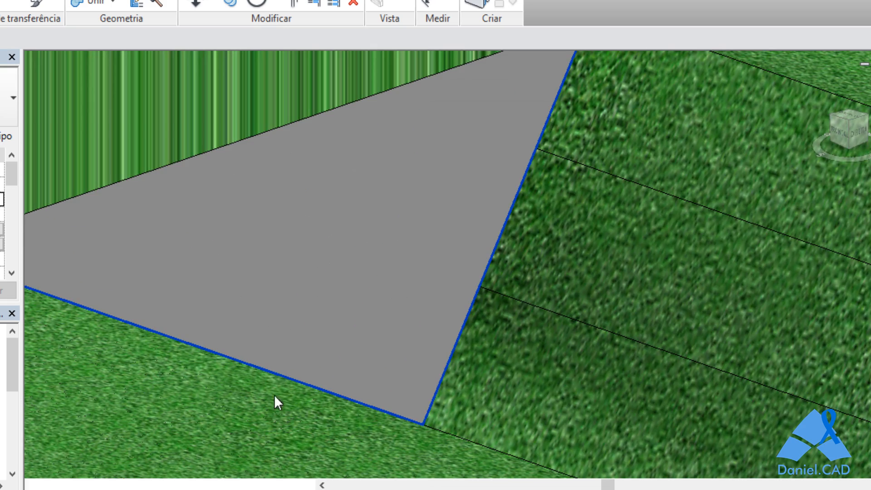
middle_drag(147, 348, 478, 399)
click(495, 349)
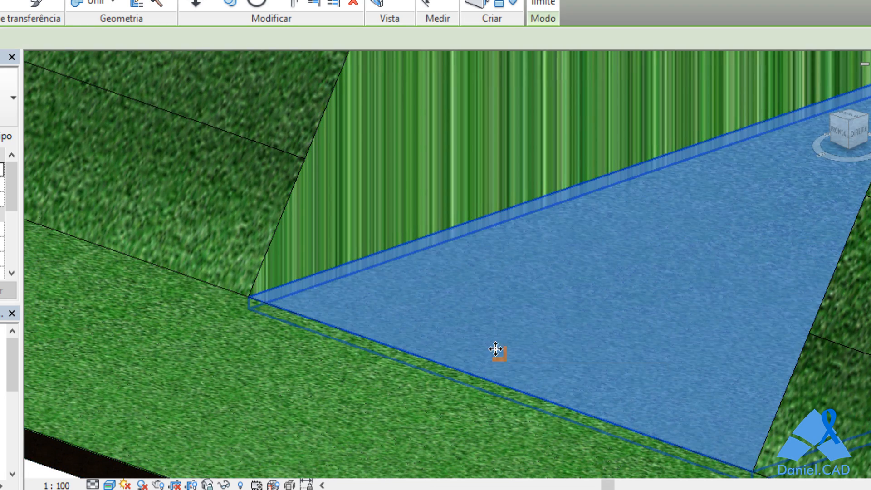
click(303, 374)
key(Escape)
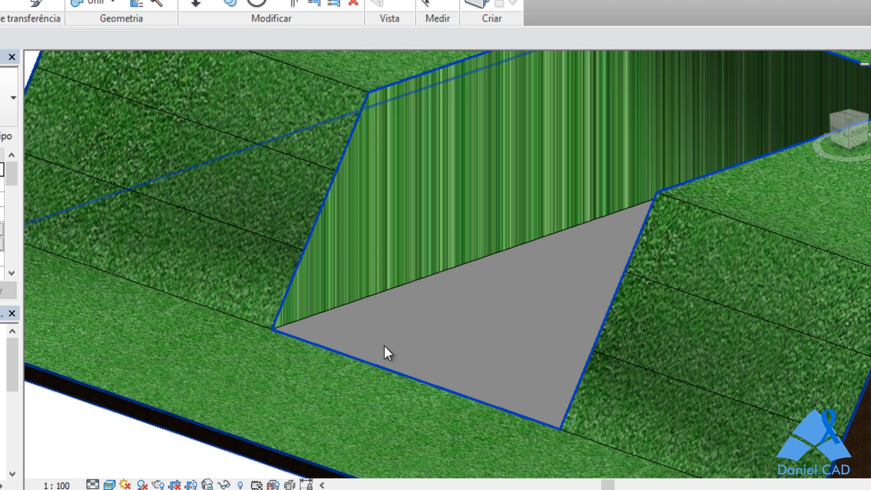
middle_drag(395, 337, 306, 348)
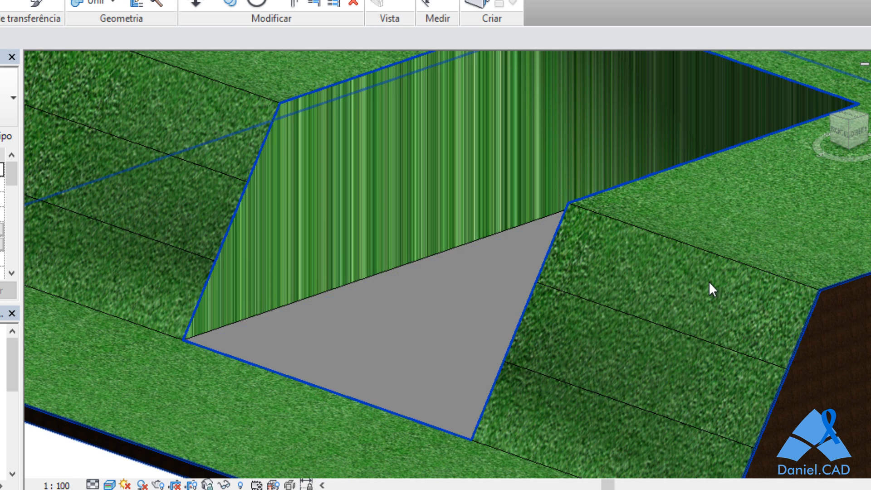
Step: Highlight the Volume corte c/ piso line in the reference notes and return to the 3D model
key(alt+Tab)
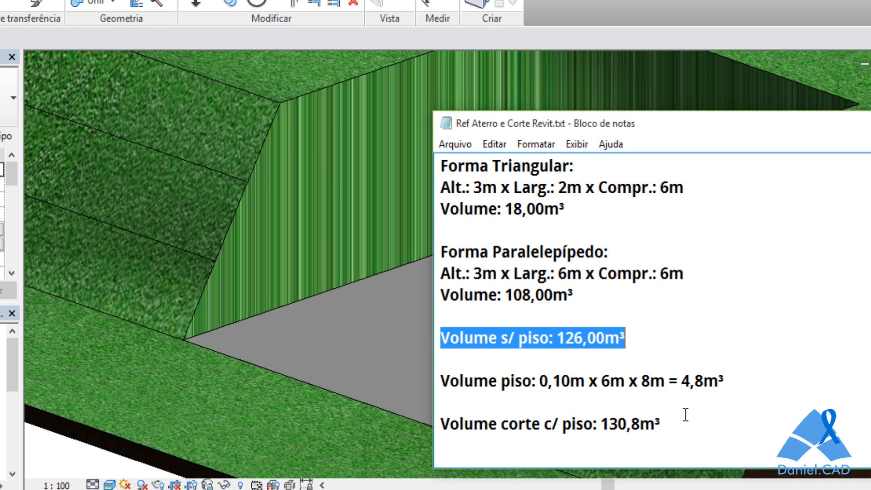
drag(686, 414, 450, 425)
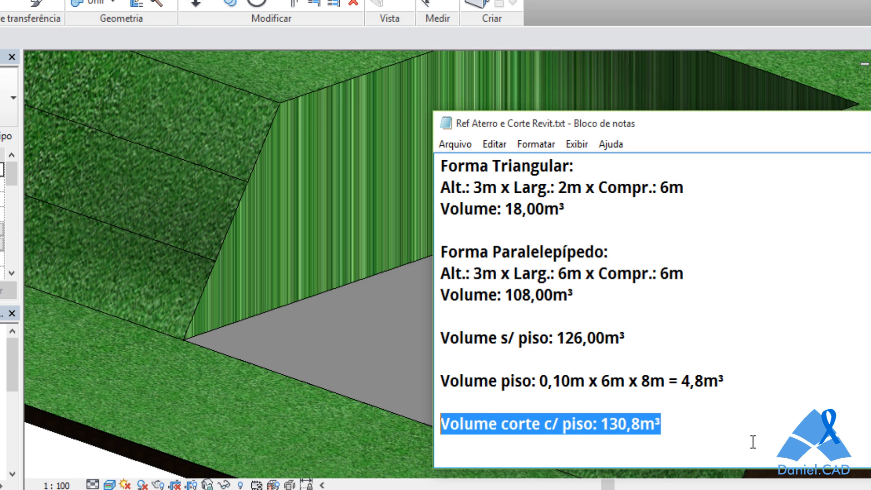
click(138, 424)
Step: Open the Tabela de topografia schedule to compare the Aterro surface's cut volume with the manual calculation
scroll(178, 369, down, 3)
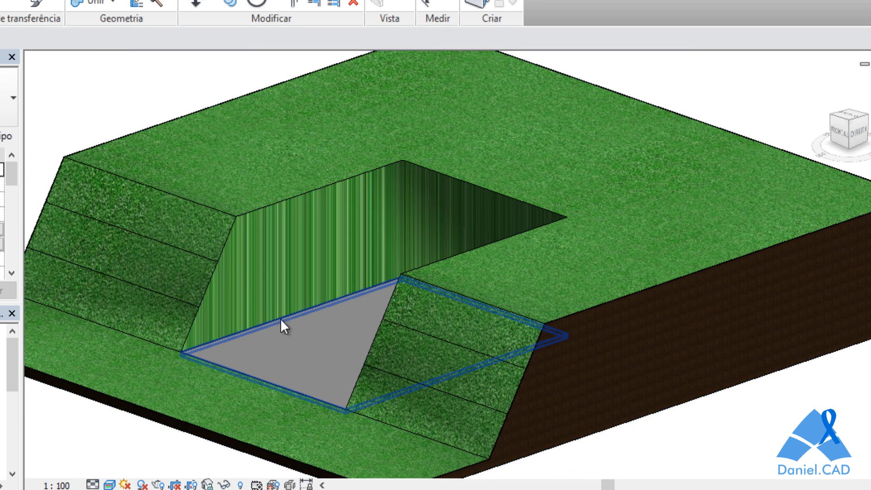
middle_drag(286, 324, 318, 326)
click(236, 0)
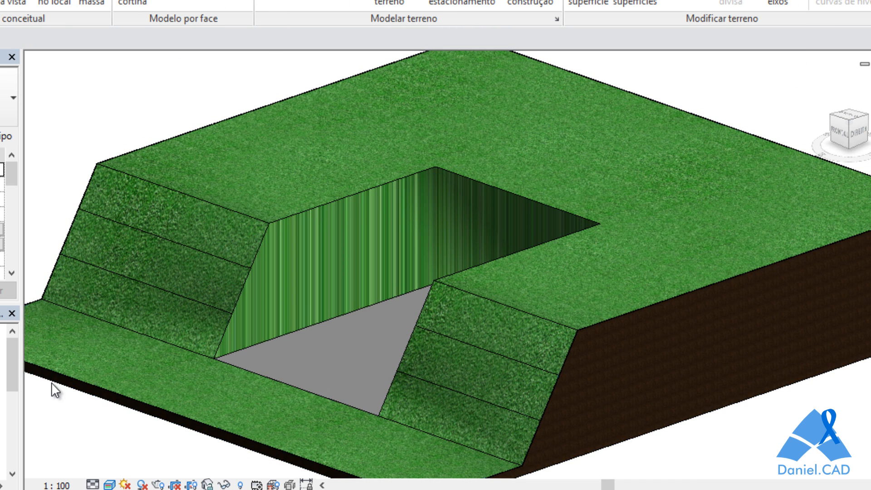
drag(10, 347, 23, 418)
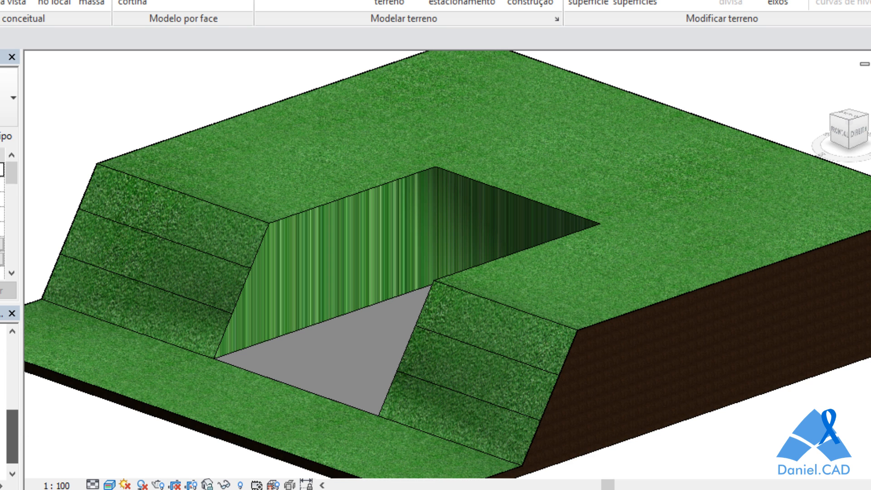
double_click(0, 418)
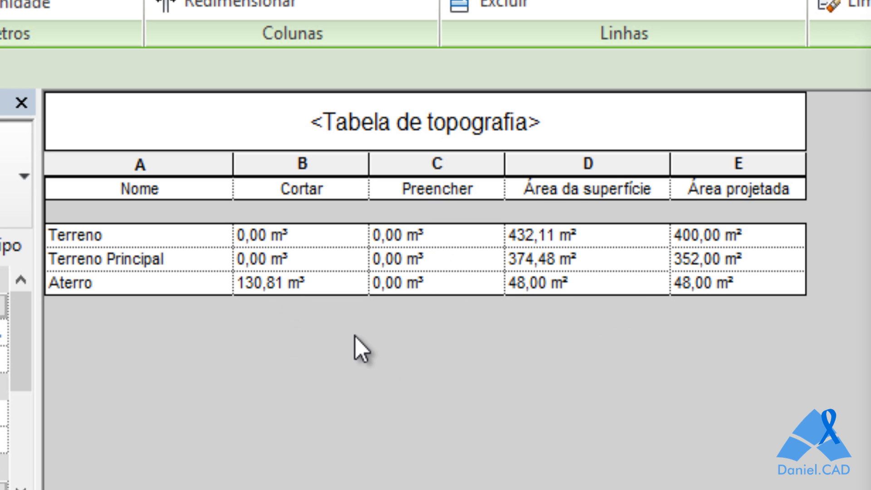
Step: Return from the topography schedule to the 3D view and inspect the excavated terrain from several angles
click(340, 295)
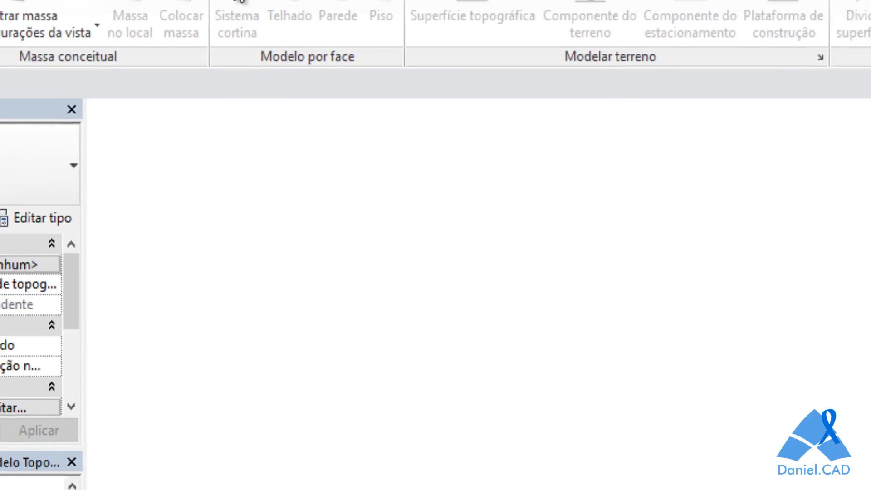
shift+middle_drag(363, 313, 468, 311)
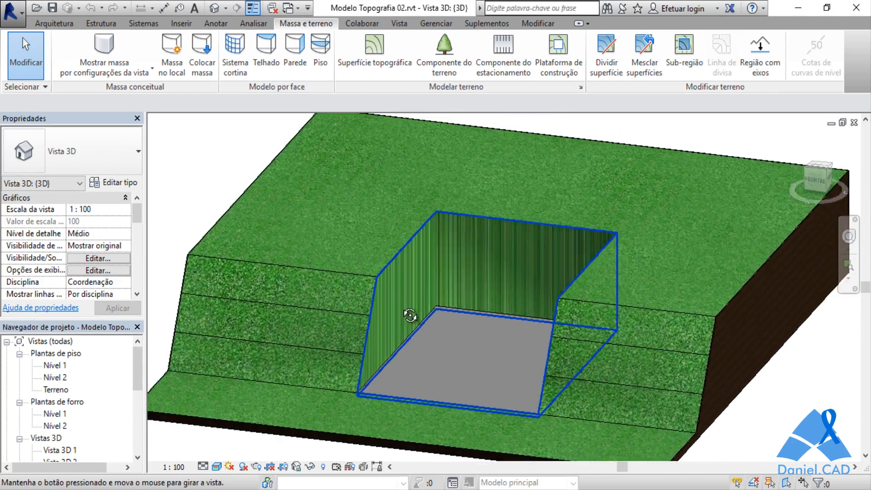
shift+middle_drag(712, 289, 584, 296)
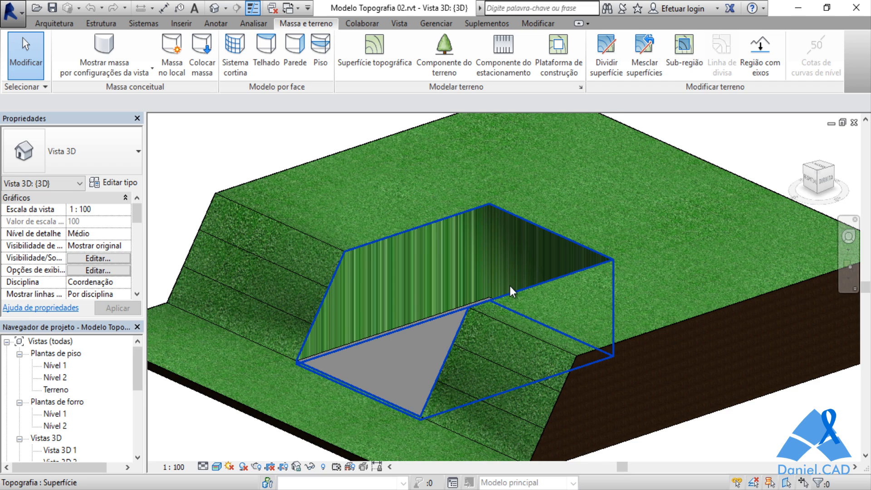
shift+middle_drag(512, 291, 304, 150)
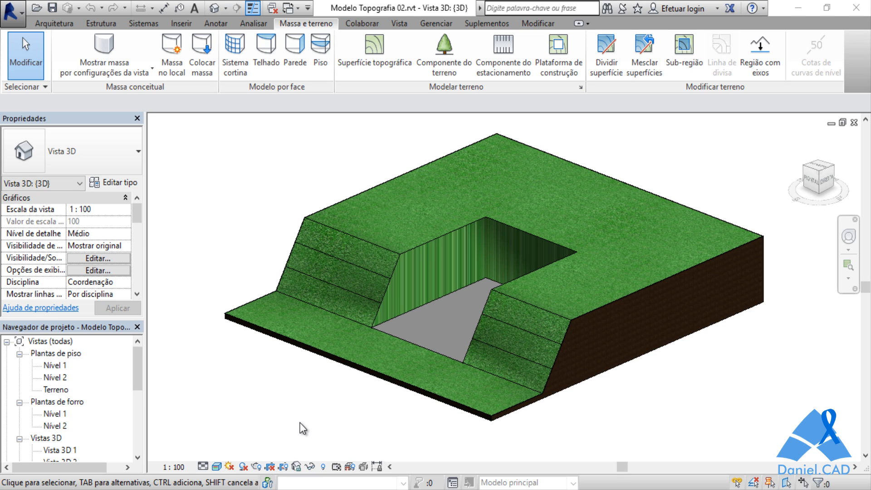
middle_drag(386, 404, 387, 413)
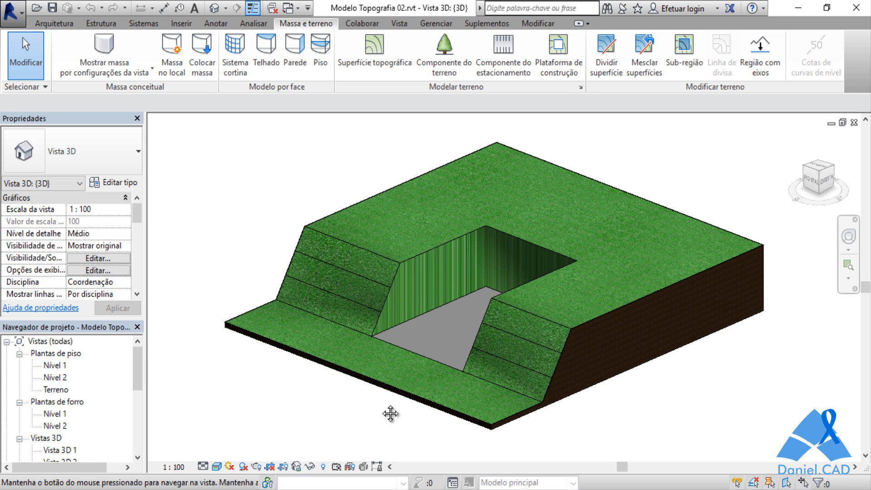